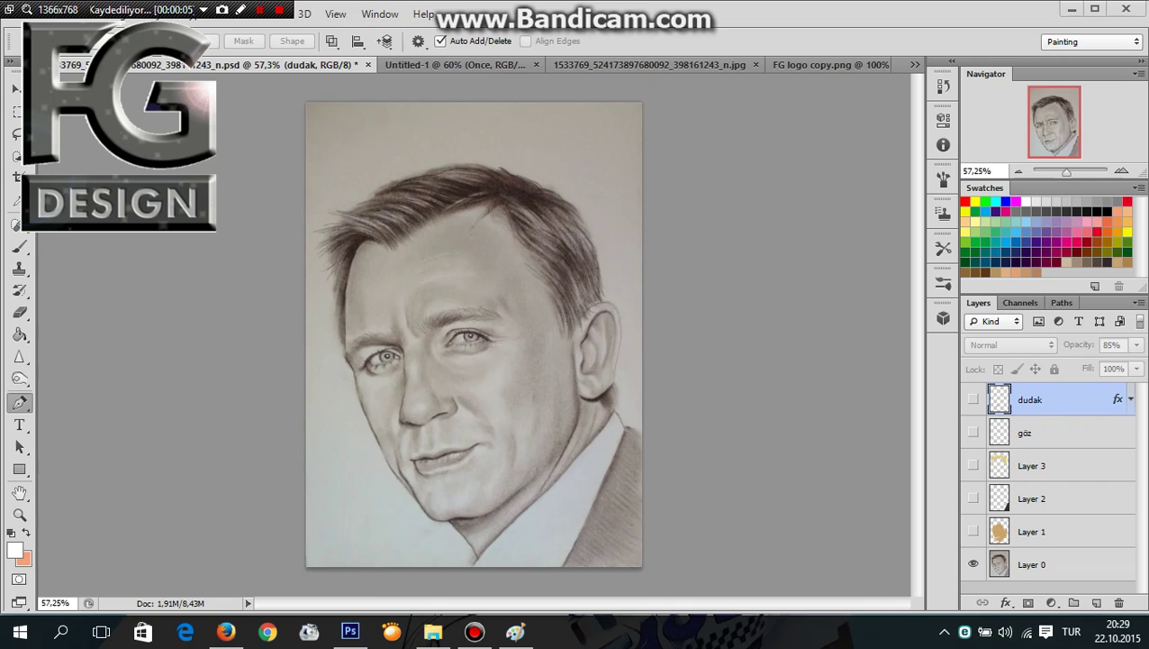
- Cycle through the layer stack, then select Layer 1 and make its tan skin fill visible
{"action": "left_click", "coordinate": [1031, 465]}
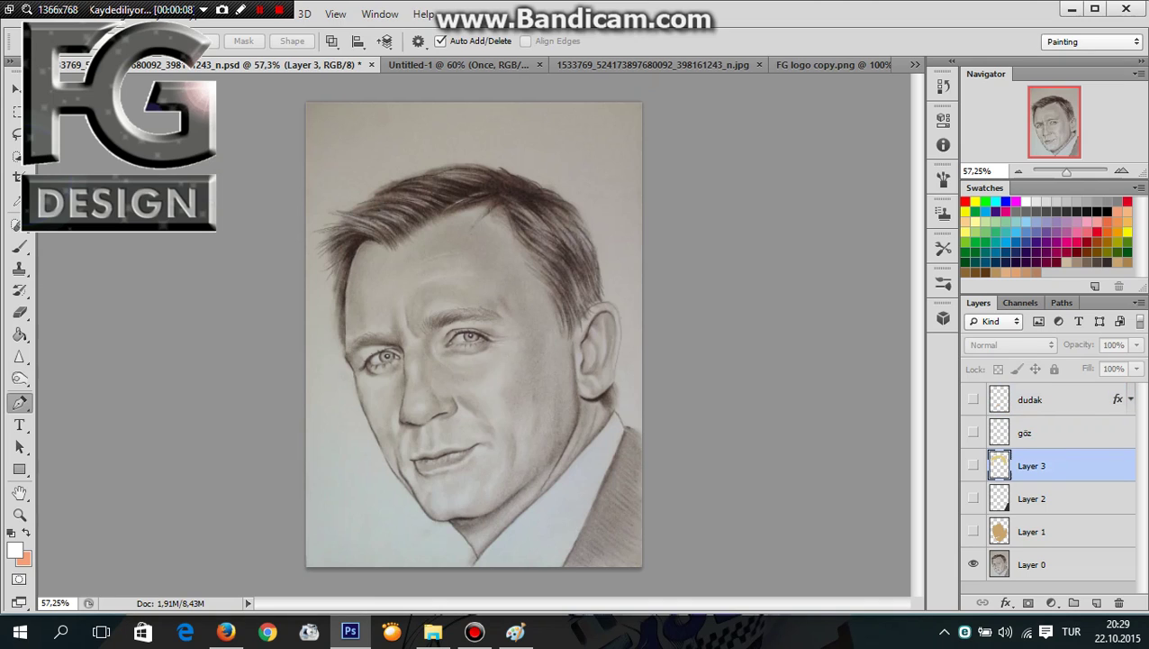
{"action": "key", "text": "alt+bracketleft"}
{"action": "key", "text": "alt+bracketleft"}
{"action": "key", "text": "alt+bracketleft"}
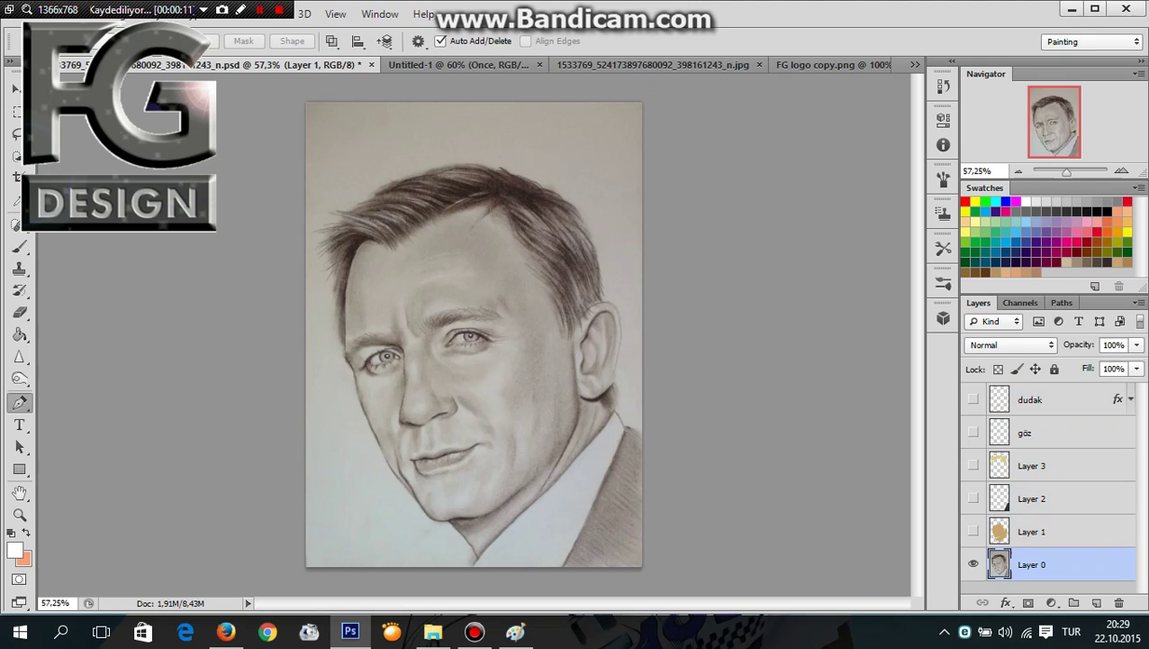
{"action": "key", "text": "alt+bracketright"}
{"action": "key", "text": "alt+bracketright"}
{"action": "key", "text": "alt+bracketright"}
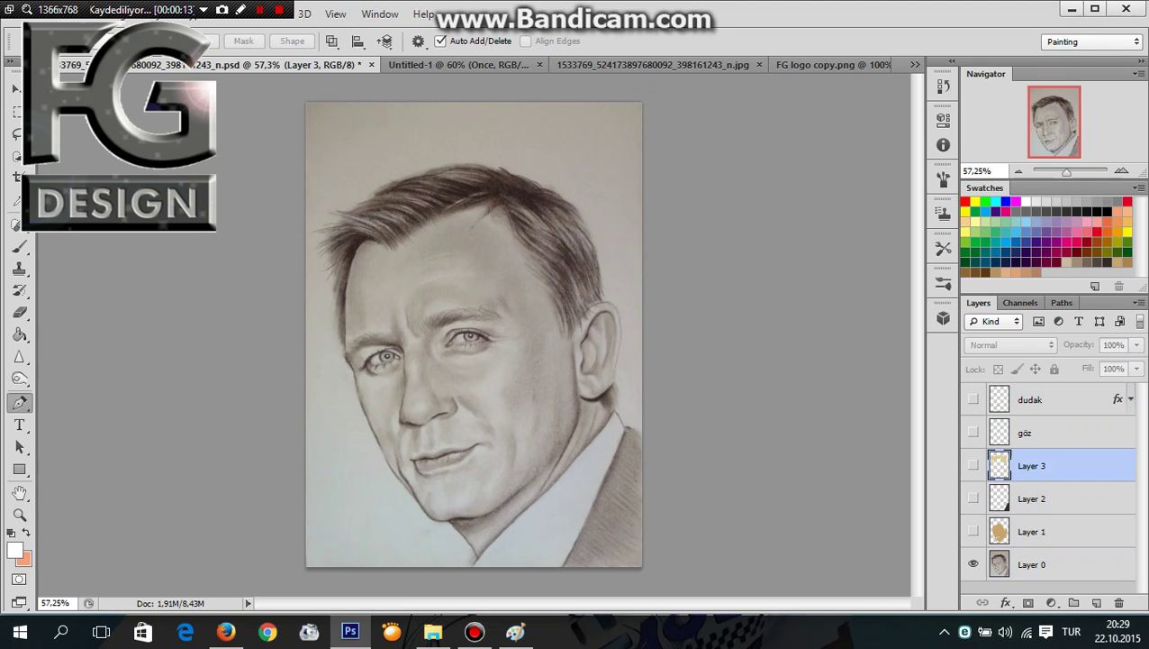
{"action": "key", "text": "alt+bracketright"}
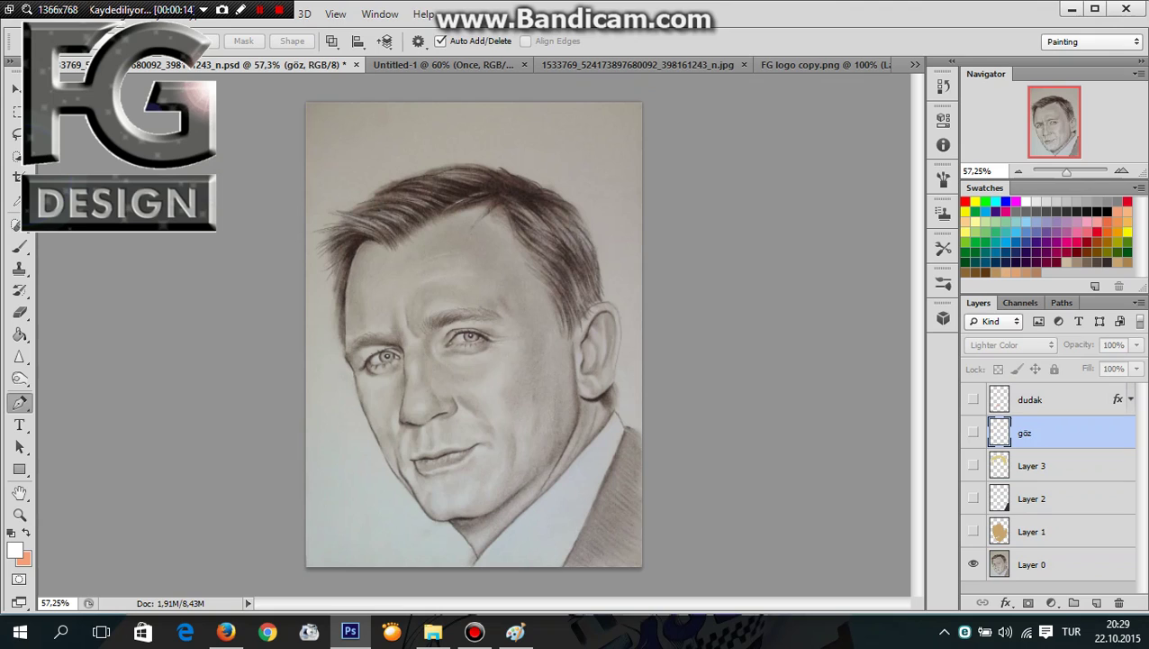
{"action": "key", "text": "alt+bracketright"}
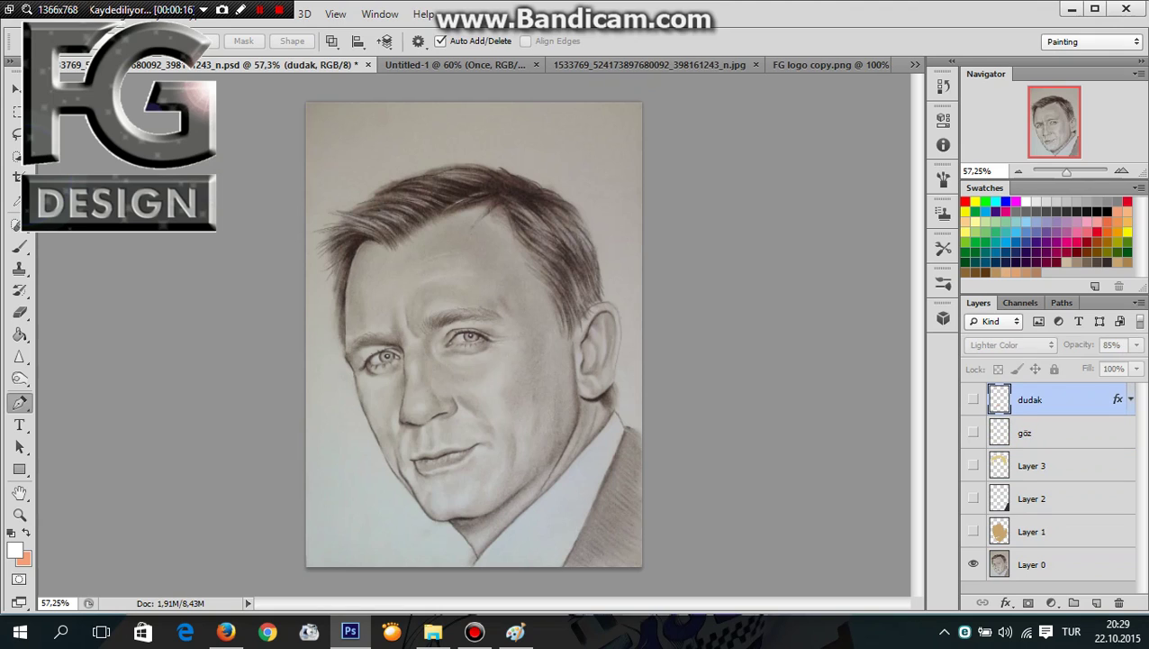
{"action": "key", "text": "alt+bracketleft"}
{"action": "key", "text": "alt+bracketleft"}
{"action": "key", "text": "alt+bracketleft"}
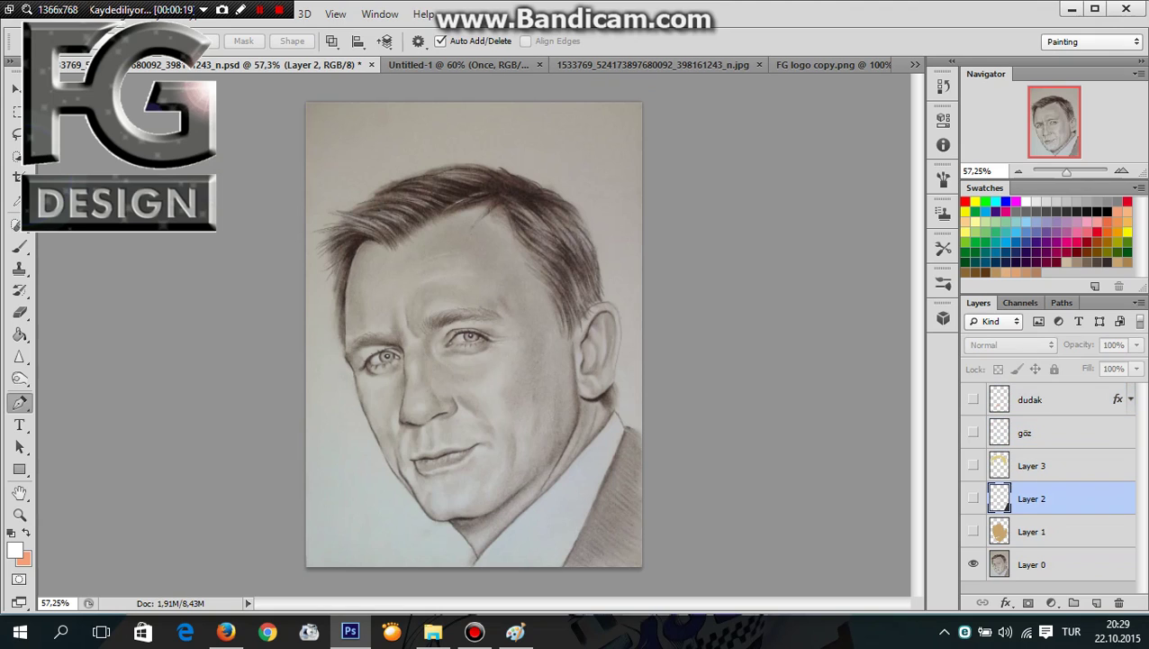
{"action": "key", "text": "alt+bracketleft"}
{"action": "key", "text": "alt+bracketleft"}
{"action": "key", "text": "alt+bracketright"}
{"action": "key", "text": "alt+bracketright"}
{"action": "key", "text": "alt+bracketright"}
{"action": "key", "text": "alt+bracketright"}
{"action": "key", "text": "alt+bracketright"}
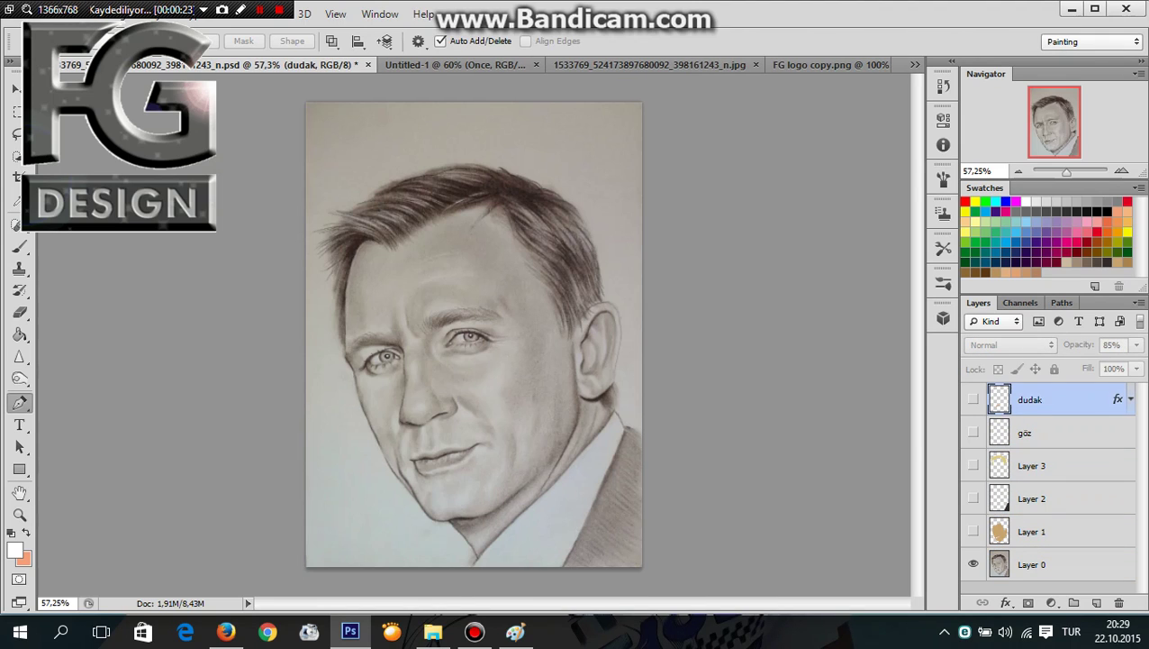
{"action": "key", "text": "alt+bracketleft"}
{"action": "key", "text": "alt+bracketleft"}
{"action": "key", "text": "alt+bracketleft"}
{"action": "key", "text": "alt+bracketleft"}
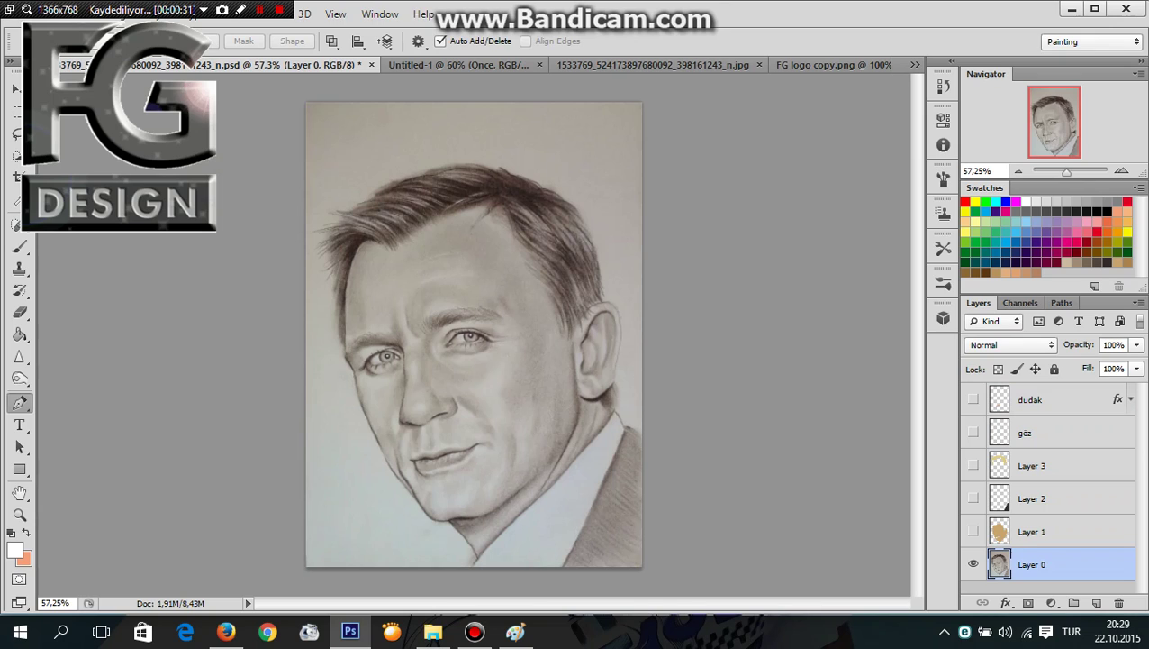
{"action": "key", "text": "alt+bracketright"}
{"action": "key", "text": "alt+bracketright"}
{"action": "key", "text": "alt+bracketleft"}
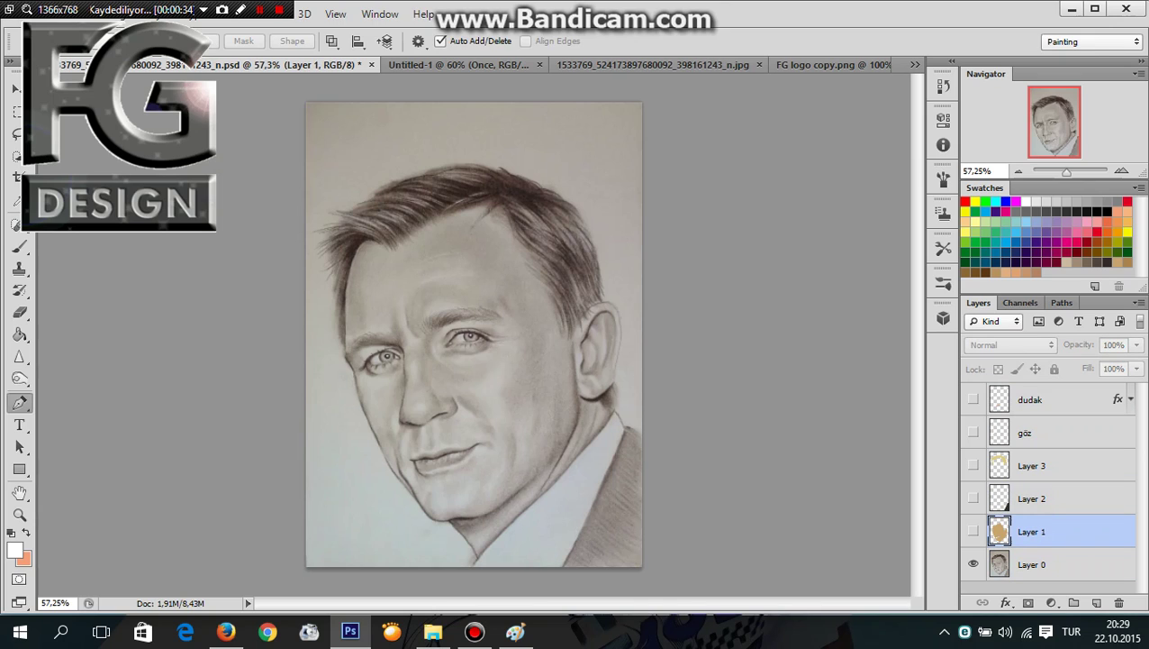
{"action": "key", "text": "ctrl+comma"}
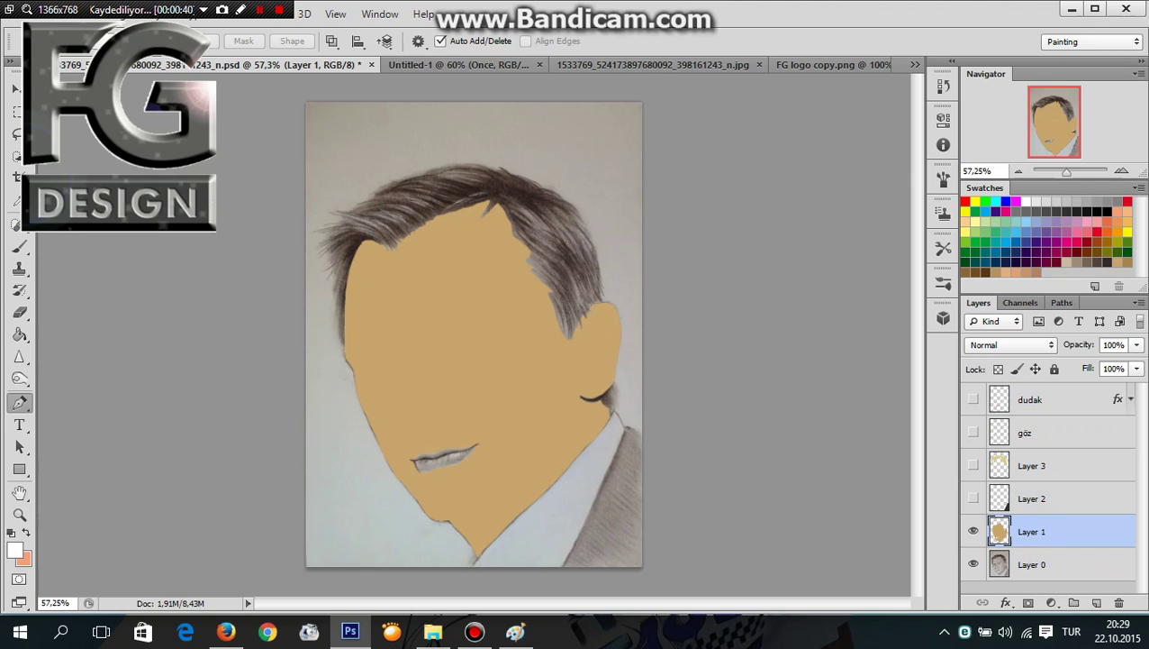
- Set Layer 1's blend mode to Multiply so the pencil face shading shows through
{"action": "right_click", "coordinate": [19, 402]}
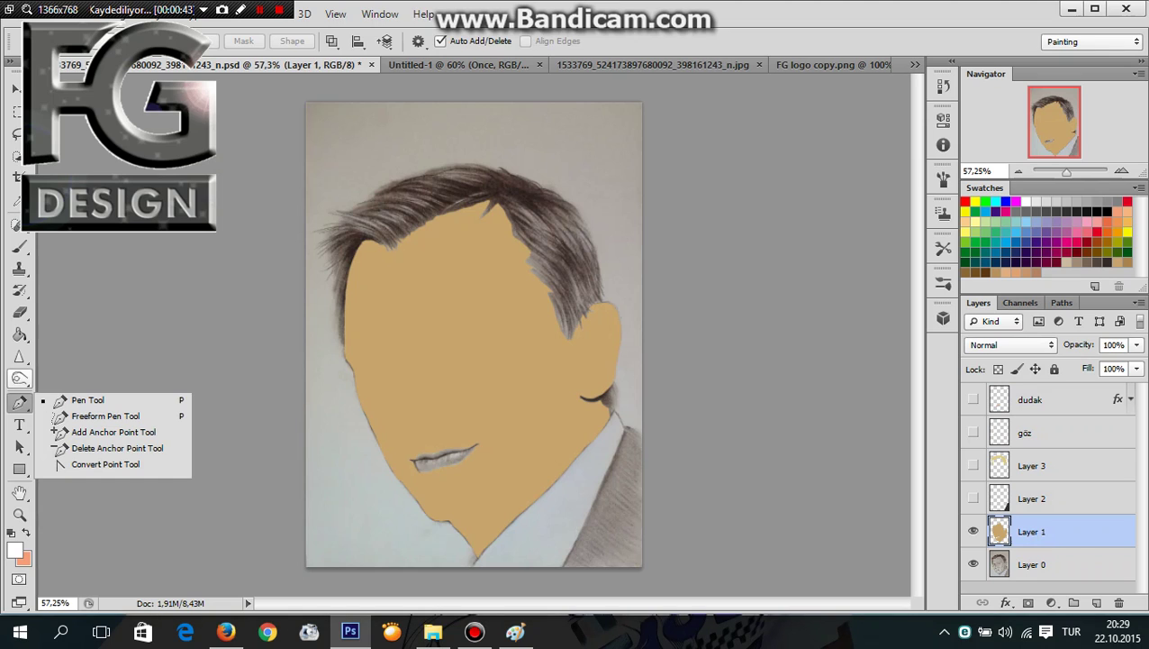
{"action": "left_click", "coordinate": [20, 245]}
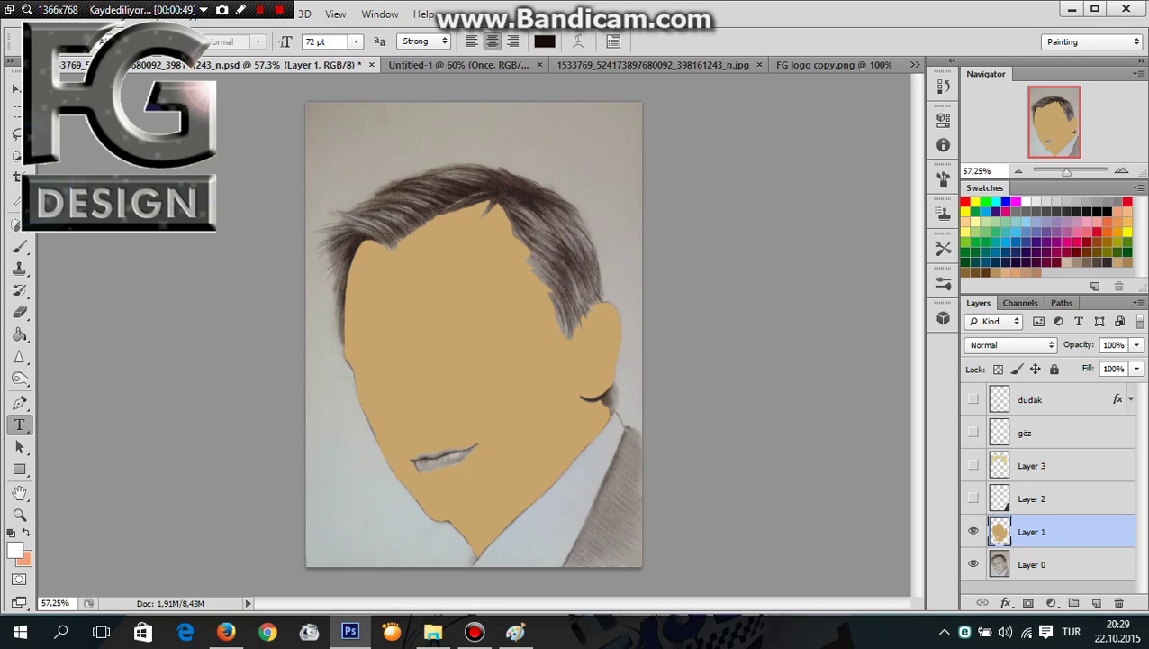
{"action": "left_click", "coordinate": [1027, 346]}
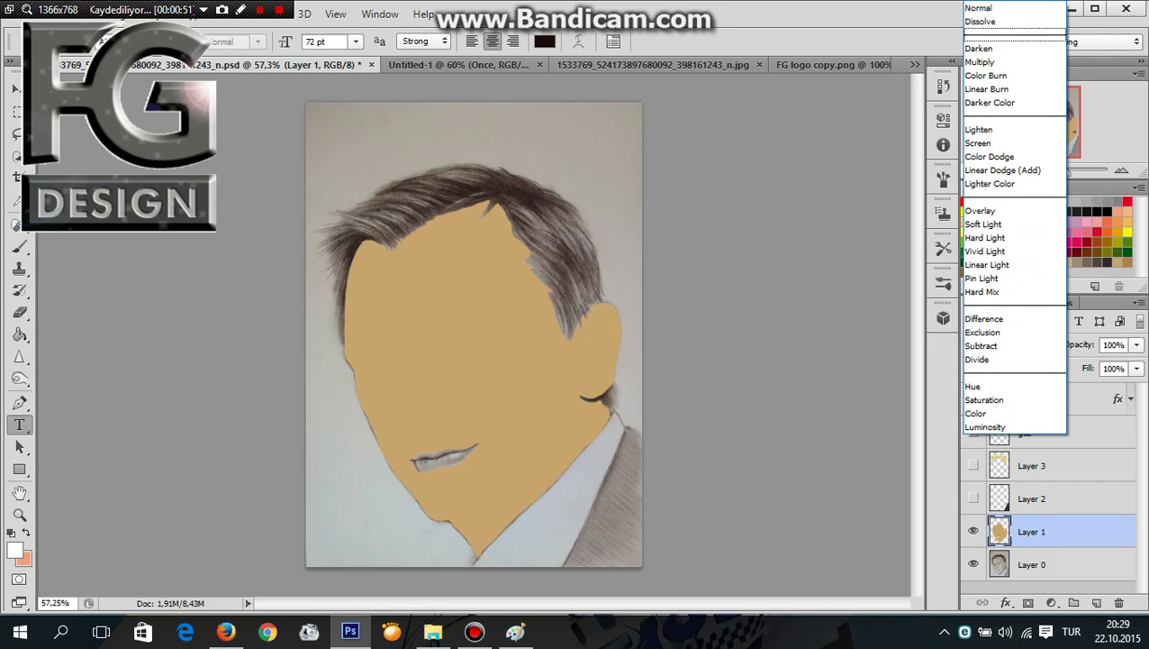
{"action": "left_click", "coordinate": [980, 62]}
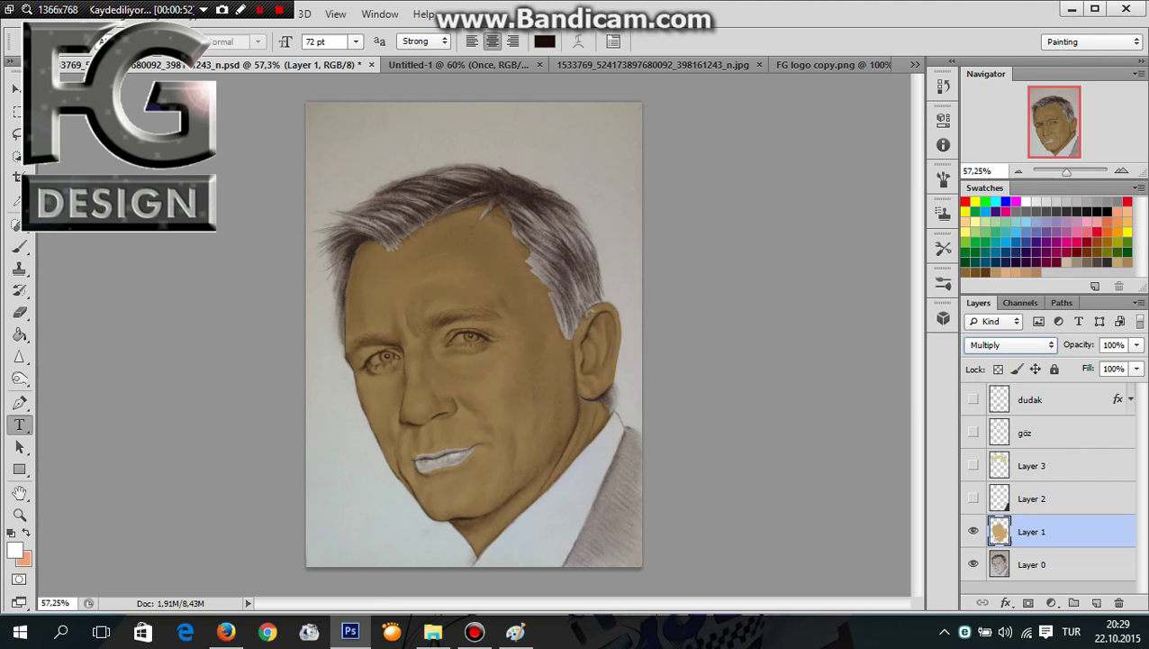
- Show Layer 2's dark suit colour and set its blend mode to Multiply
{"action": "left_click", "coordinate": [1031, 498]}
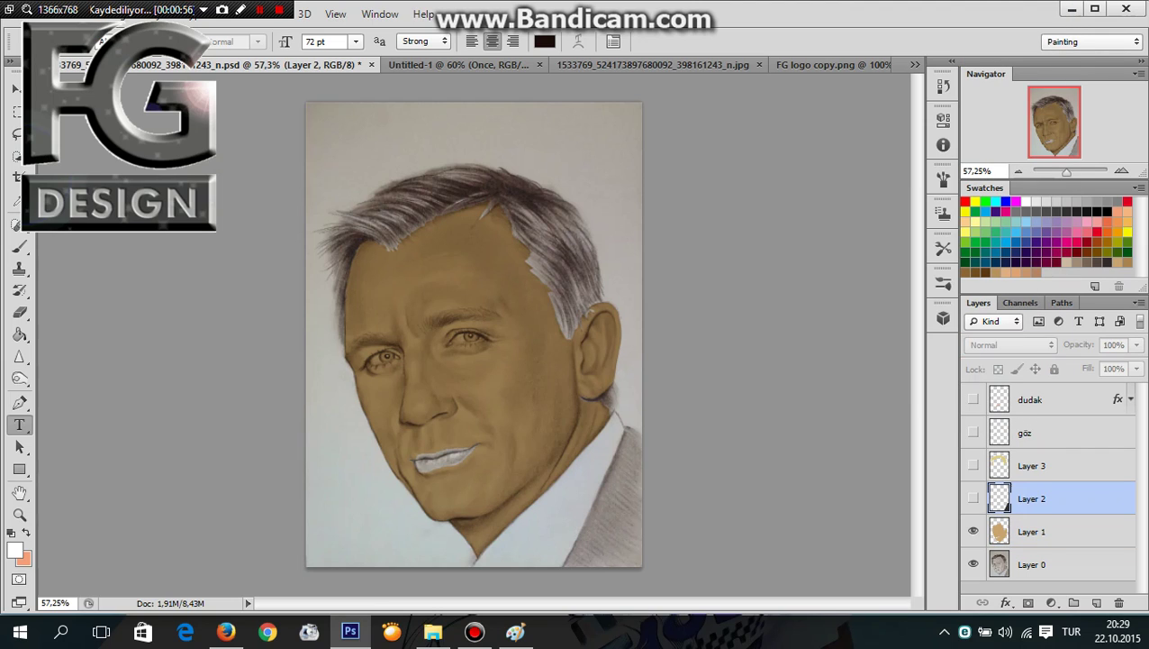
{"action": "left_click", "coordinate": [973, 498]}
{"action": "left_click", "coordinate": [973, 498]}
{"action": "left_click", "coordinate": [973, 498]}
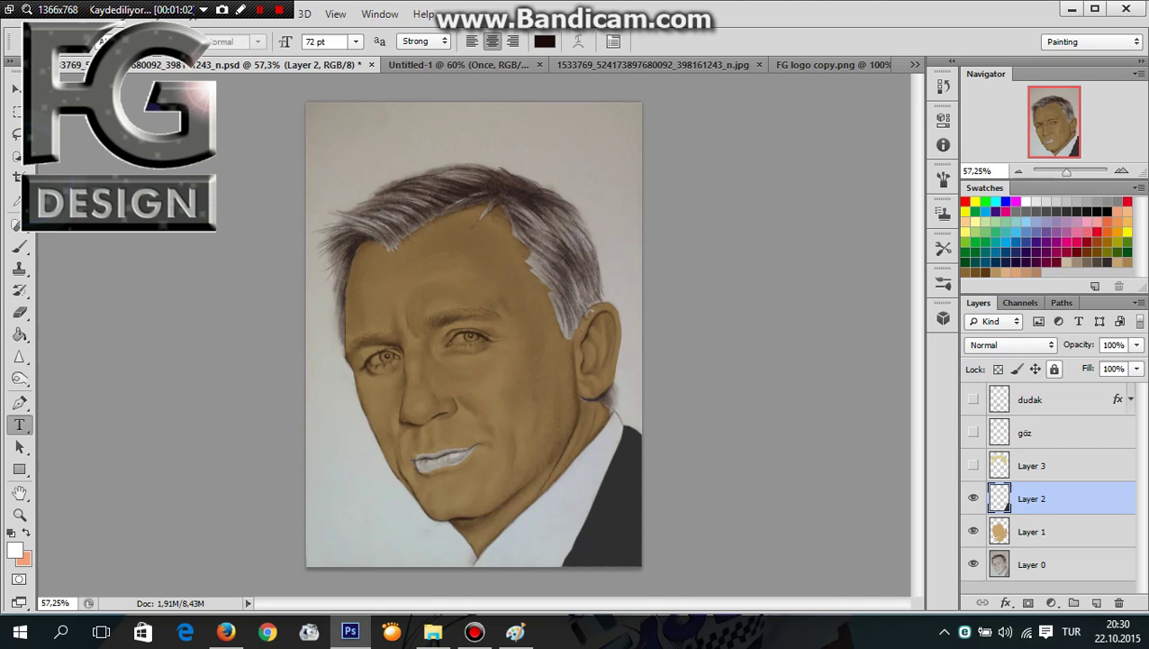
{"action": "left_click", "coordinate": [1009, 344]}
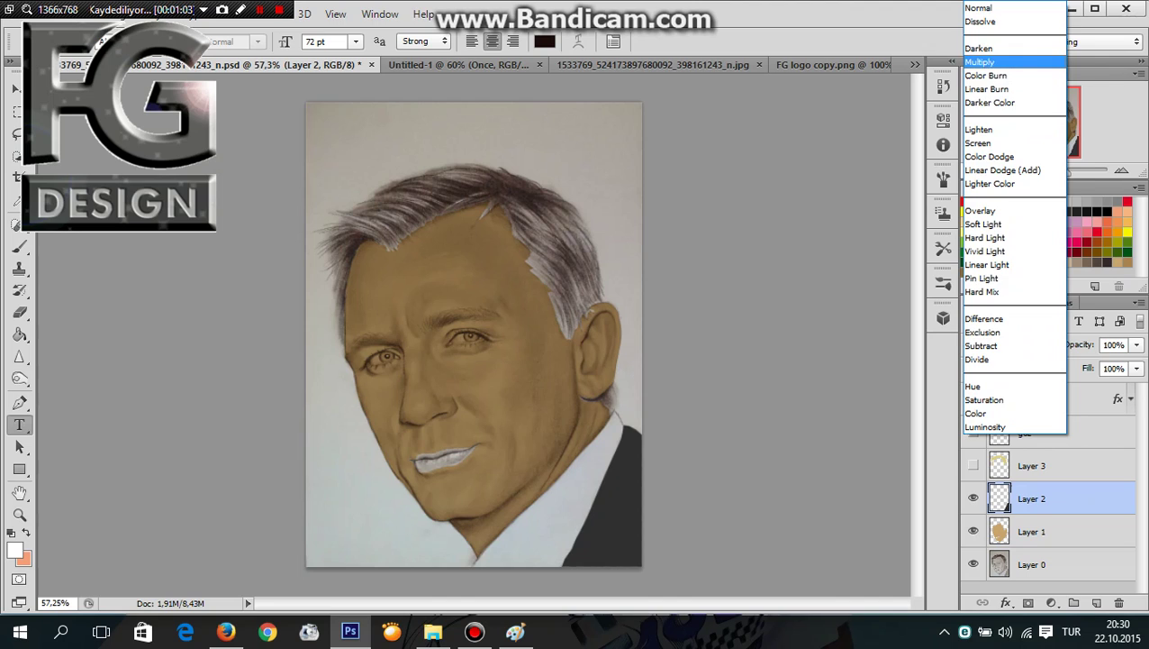
{"action": "left_click", "coordinate": [990, 72]}
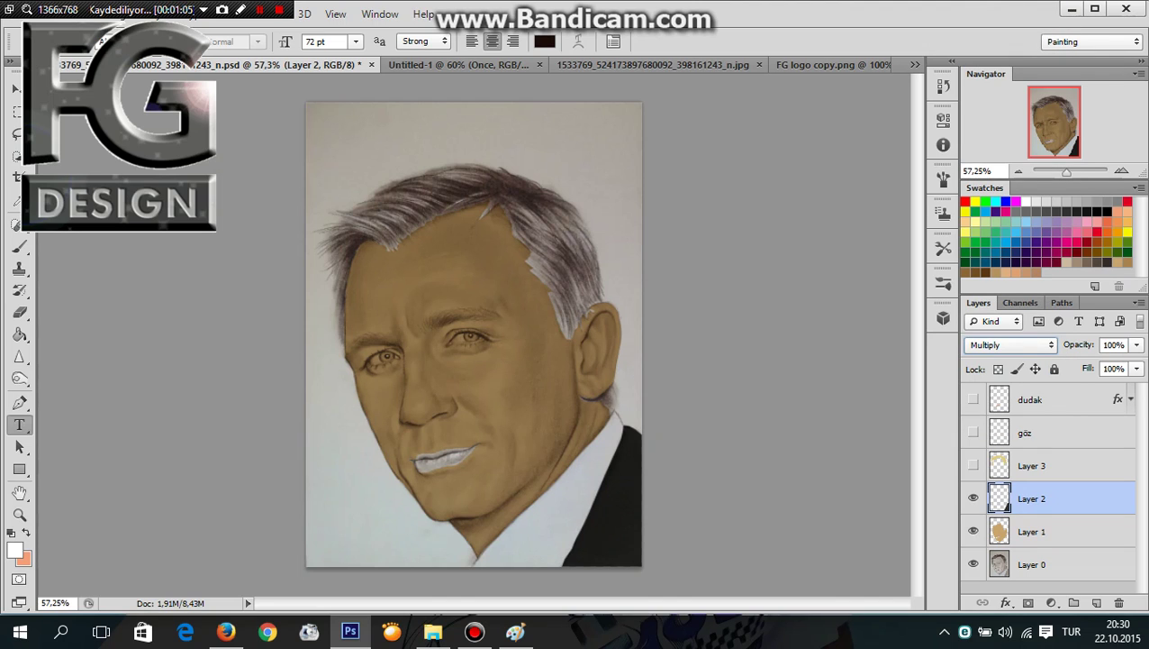
- Show Layer 3's yellow hair colour and set its blend mode to Multiply
{"action": "left_click", "coordinate": [1031, 465]}
{"action": "left_click", "coordinate": [973, 464]}
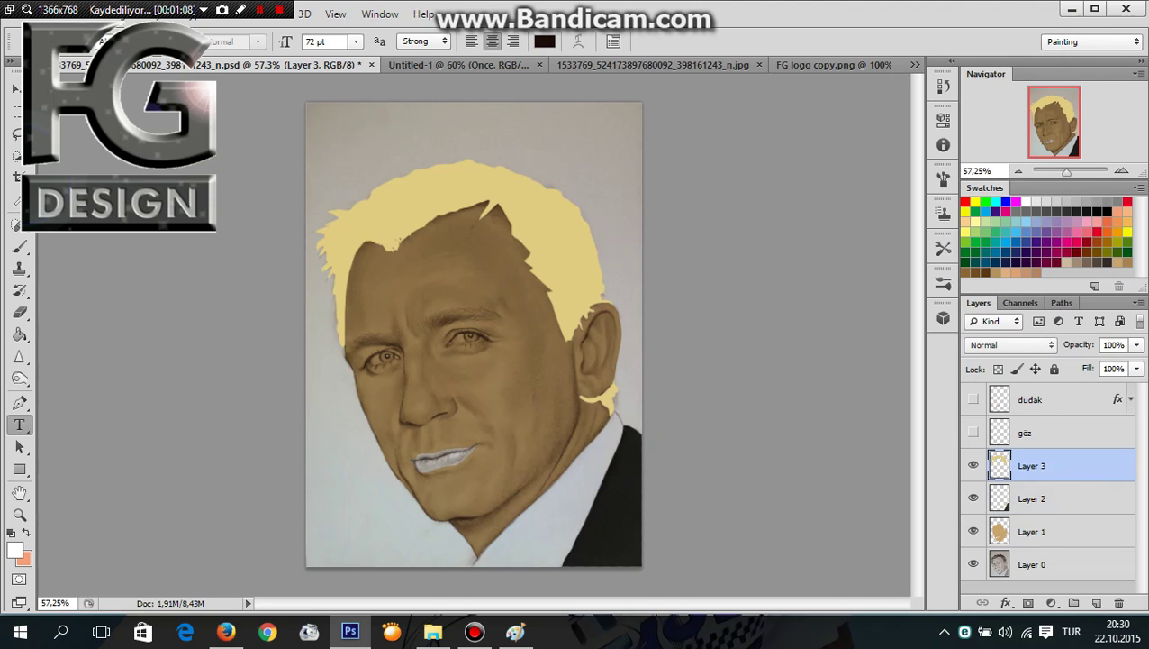
{"action": "scroll", "coordinate": [1009, 344], "scroll_direction": "down", "scroll_amount": 1}
{"action": "scroll", "coordinate": [1009, 344], "scroll_direction": "up", "scroll_amount": 1}
{"action": "left_click", "coordinate": [1009, 344]}
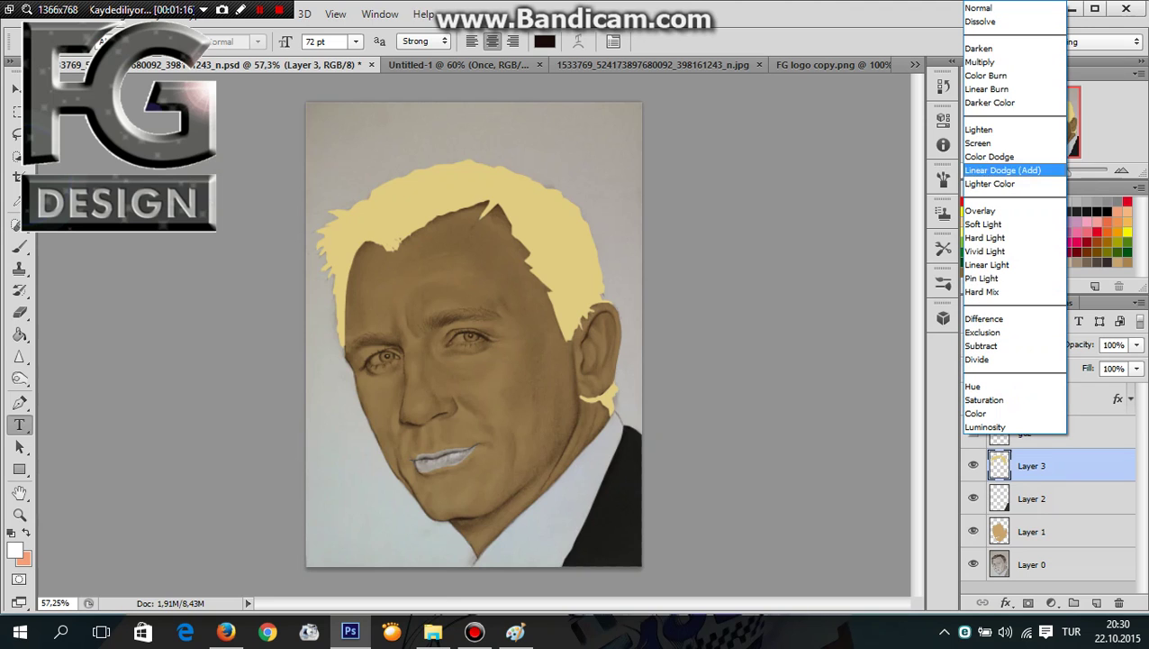
{"action": "left_click", "coordinate": [982, 61]}
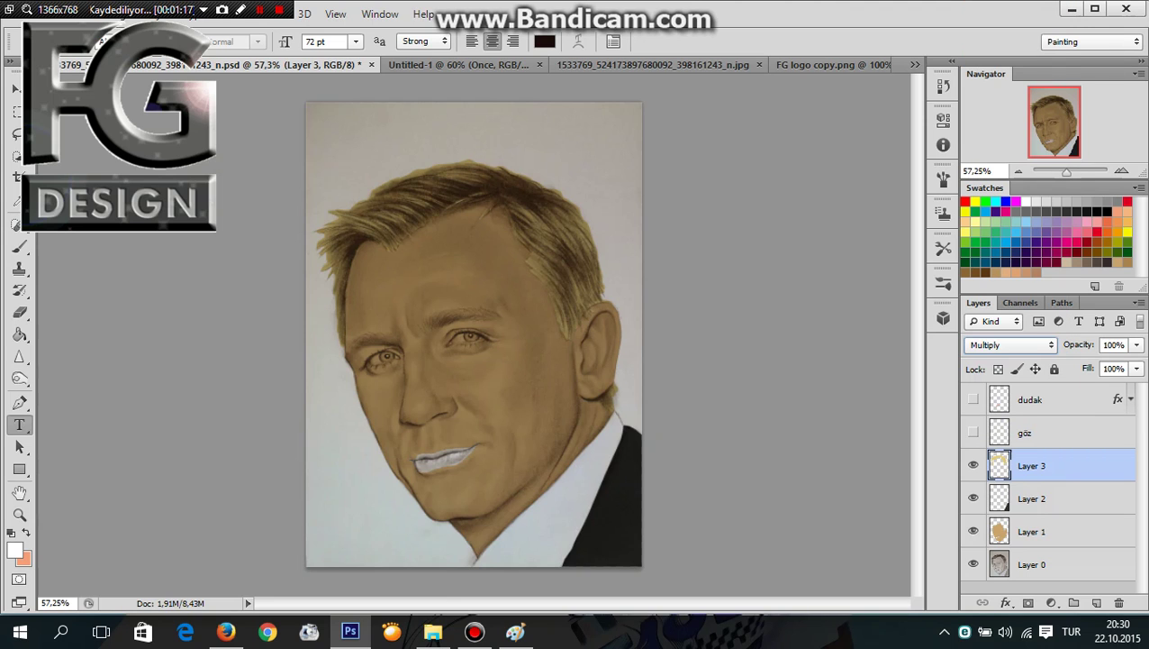
- Show the göz eye layer and set its blend mode to Overlay
{"action": "left_click", "coordinate": [1027, 432]}
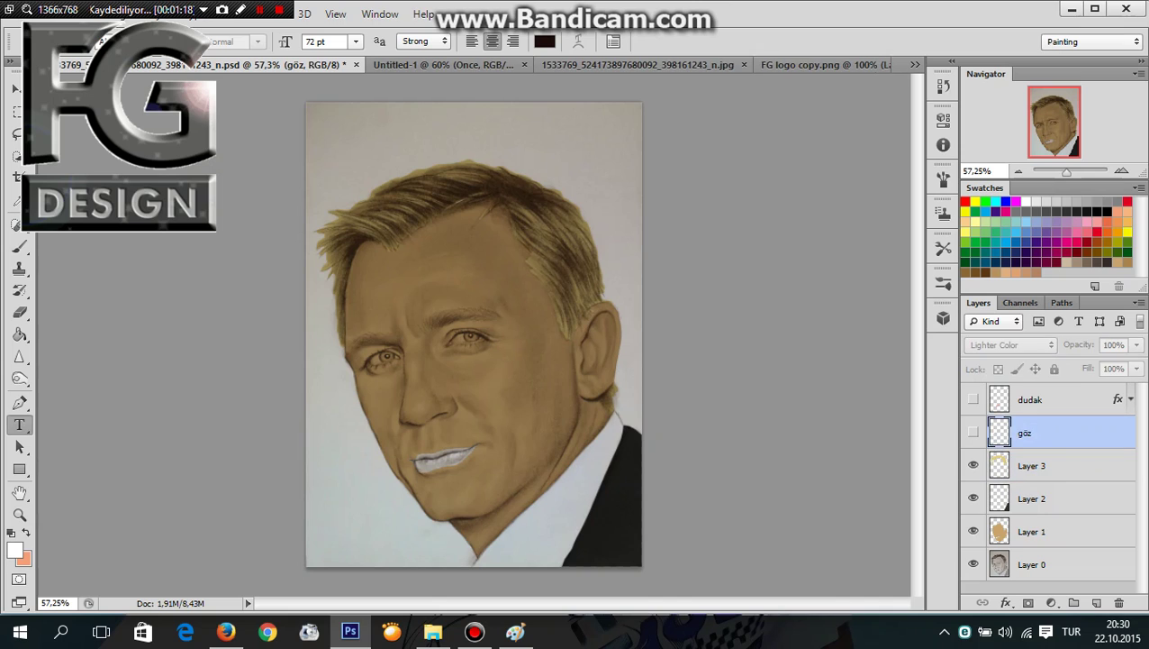
{"action": "left_click", "coordinate": [973, 433]}
{"action": "scroll", "coordinate": [1009, 344], "scroll_direction": "down", "scroll_amount": 1}
{"action": "scroll", "coordinate": [1009, 344], "scroll_direction": "up", "scroll_amount": 1}
{"action": "scroll", "coordinate": [1009, 344], "scroll_direction": "down", "scroll_amount": 1}
{"action": "scroll", "coordinate": [1009, 344], "scroll_direction": "up", "scroll_amount": 1}
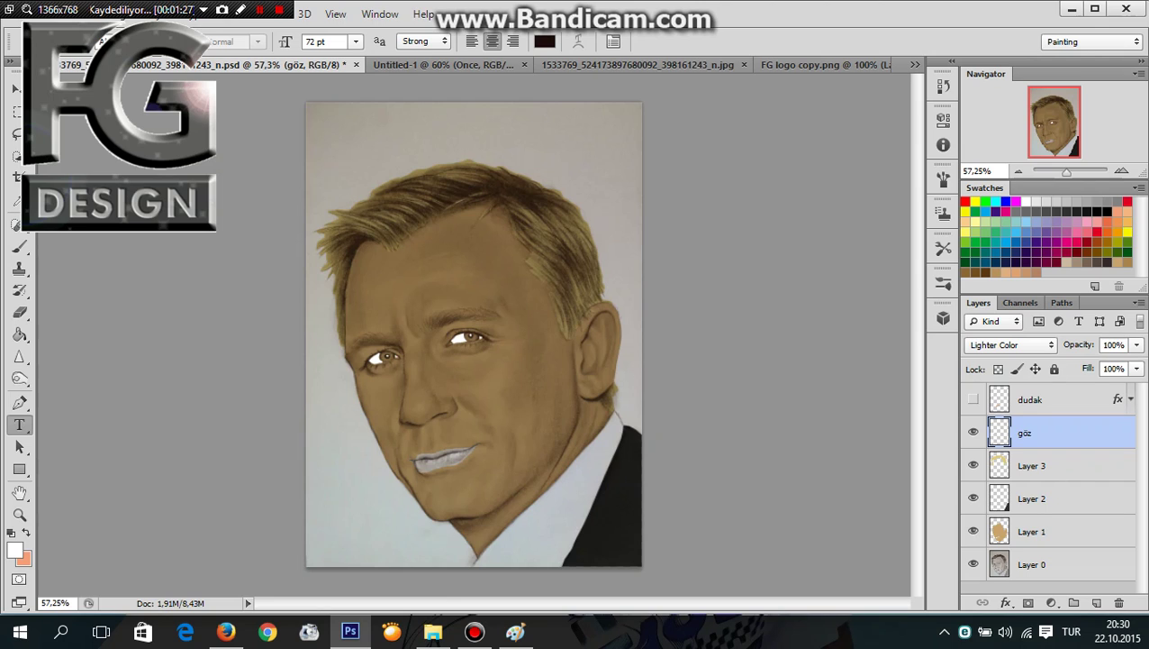
{"action": "left_click", "coordinate": [1018, 345]}
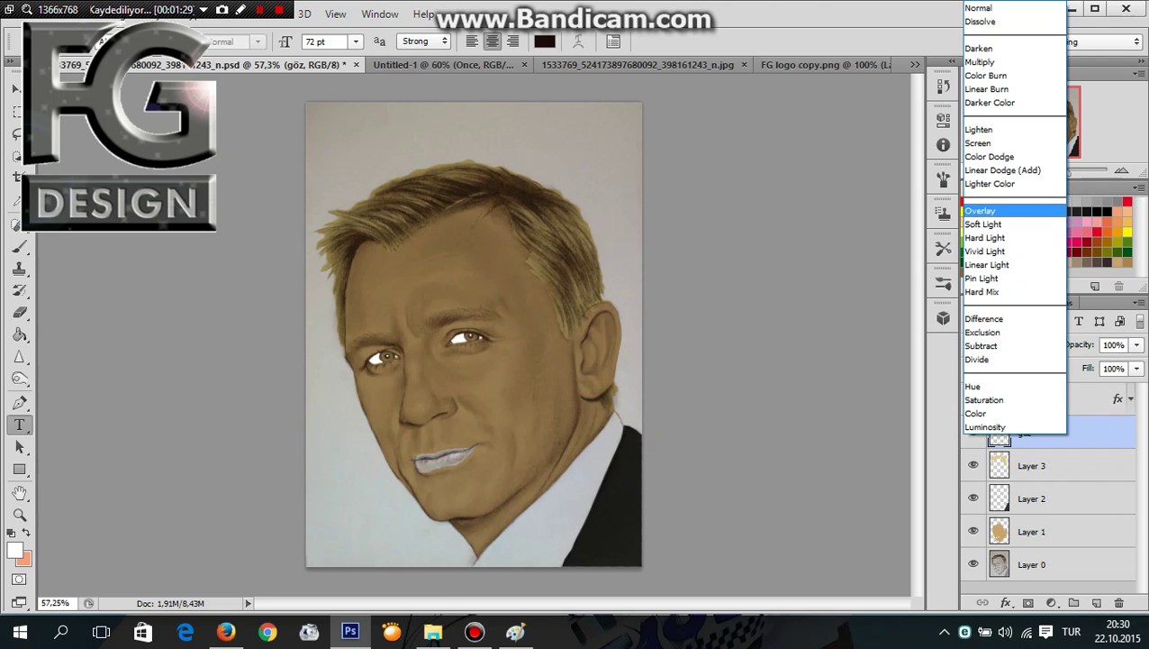
{"action": "left_click", "coordinate": [980, 210]}
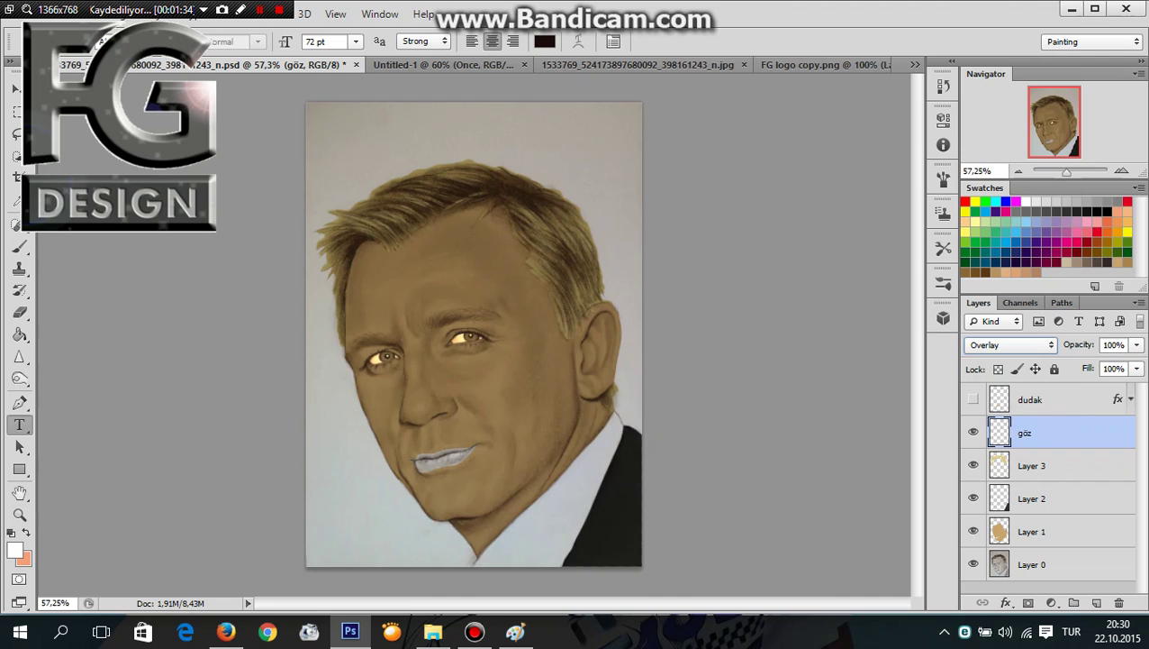
- Reveal the pink dudak lip layer and return göz to Normal blending
{"action": "left_click", "coordinate": [973, 399]}
{"action": "left_click", "coordinate": [1010, 344]}
{"action": "left_click", "coordinate": [991, 8]}
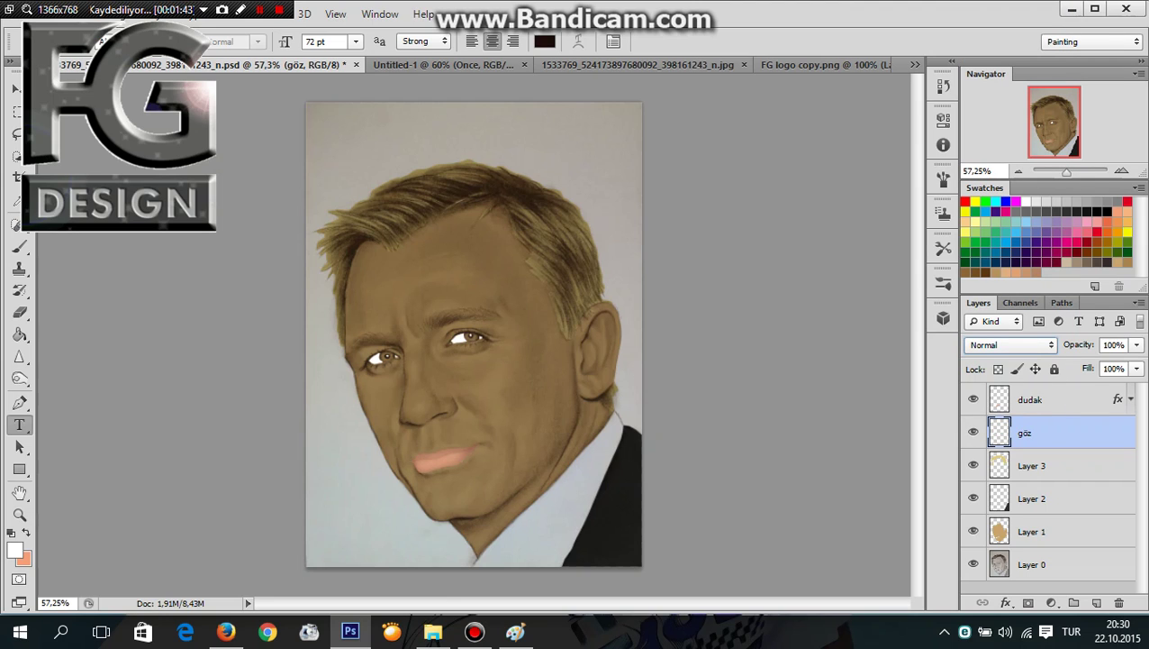
- Set göz to Overlay for golden eyes, keeping the dudak lips layer at Normal
{"action": "left_click", "coordinate": [1011, 344]}
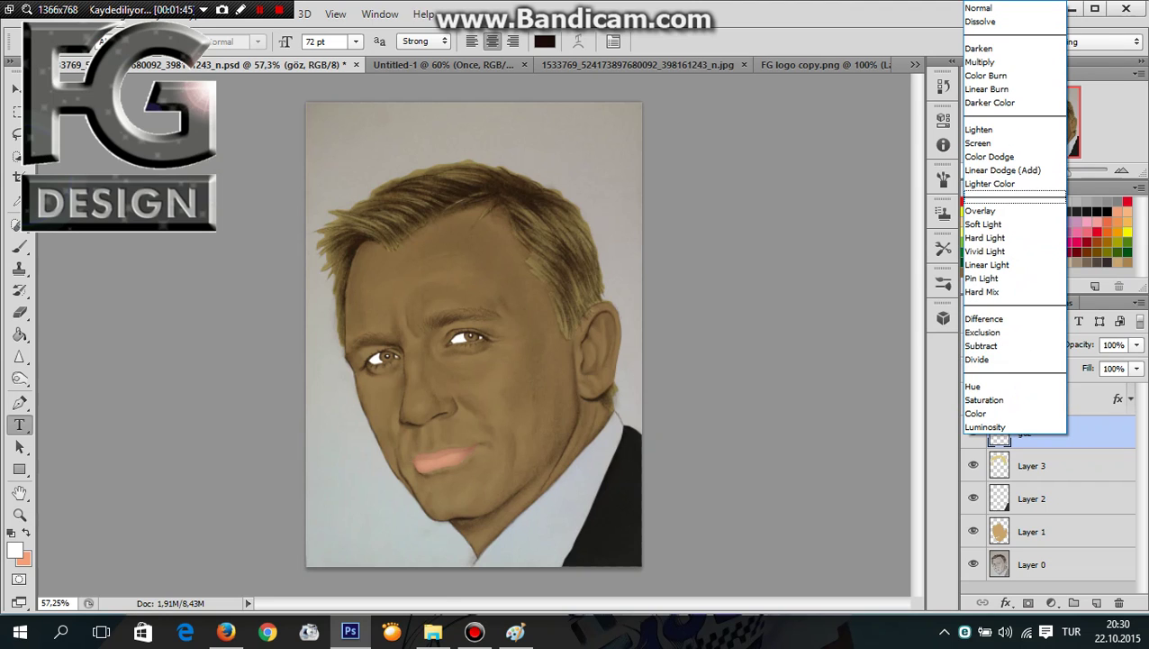
{"action": "left_click", "coordinate": [980, 210]}
{"action": "left_click", "coordinate": [1035, 399]}
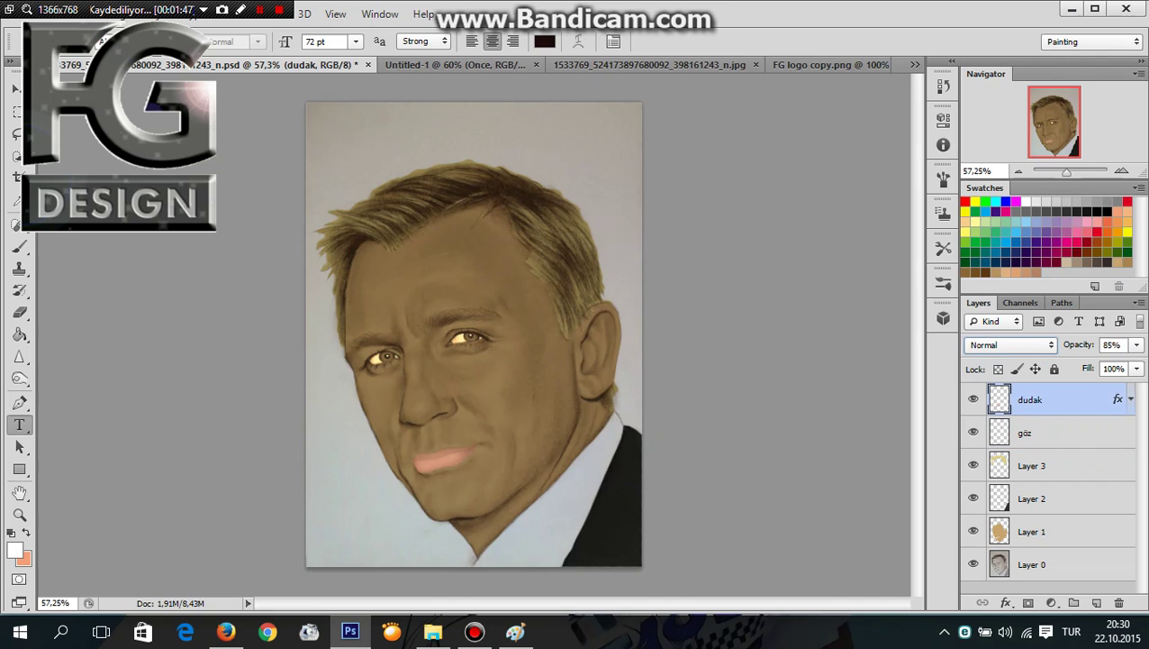
{"action": "left_click", "coordinate": [1011, 344]}
{"action": "left_click", "coordinate": [986, 7]}
- Give the dudak lip layer Inner Shadow and Inner Glow (Screen, 53% opacity) effects
{"action": "left_click", "coordinate": [1130, 399]}
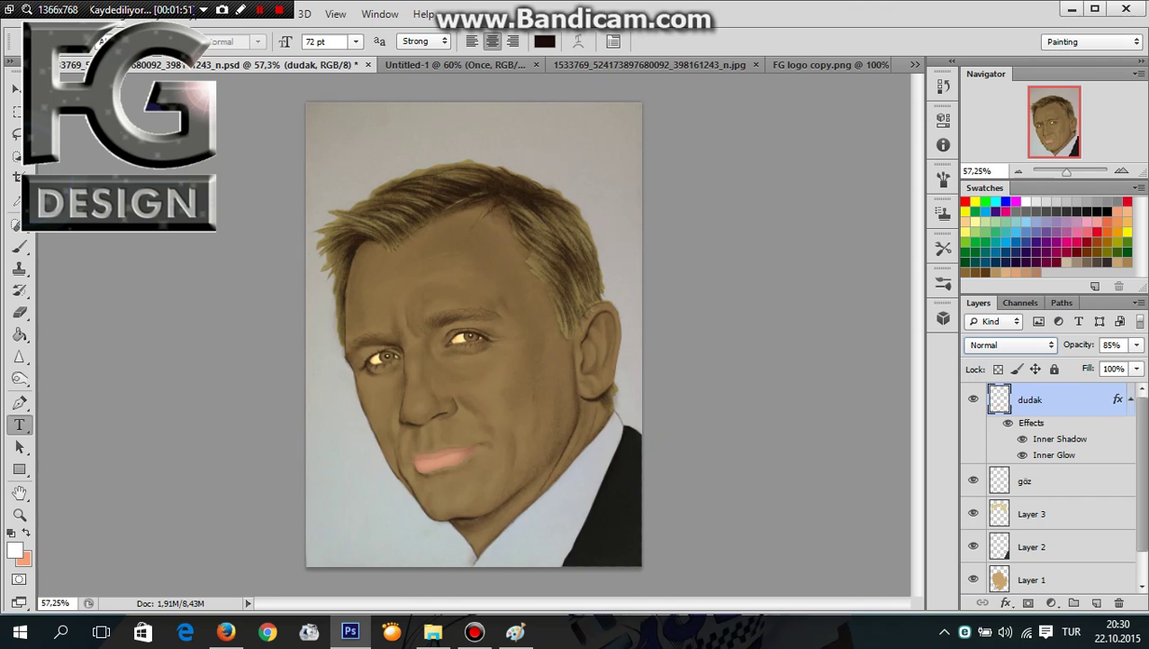
{"action": "left_click", "coordinate": [1006, 602]}
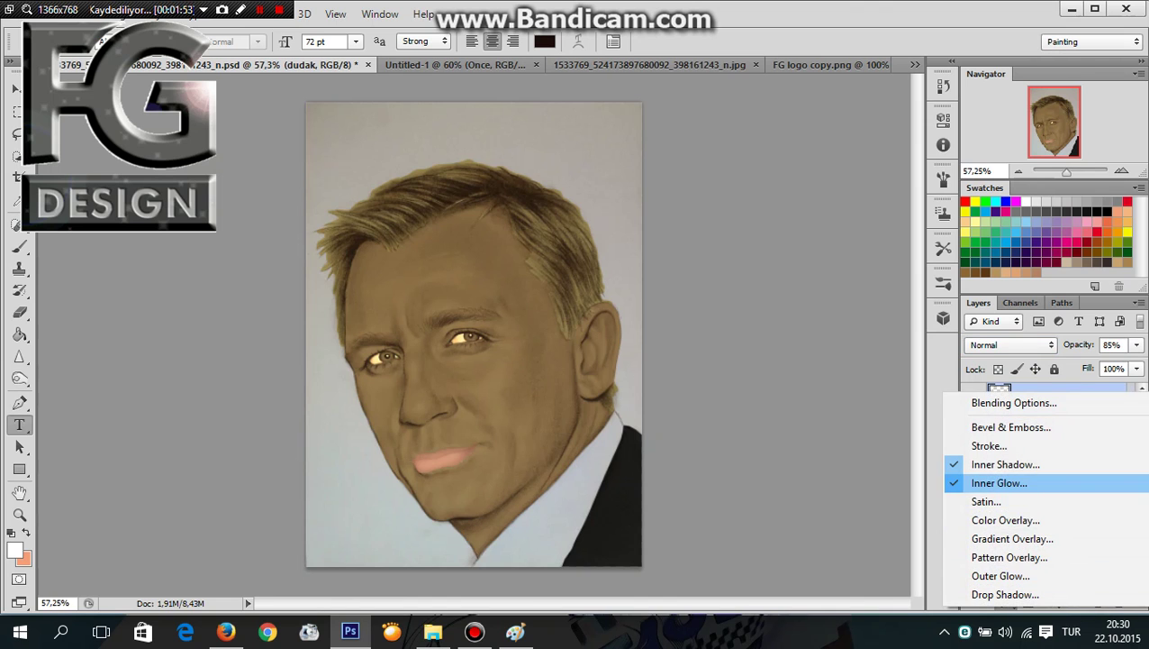
{"action": "left_click", "coordinate": [1005, 464]}
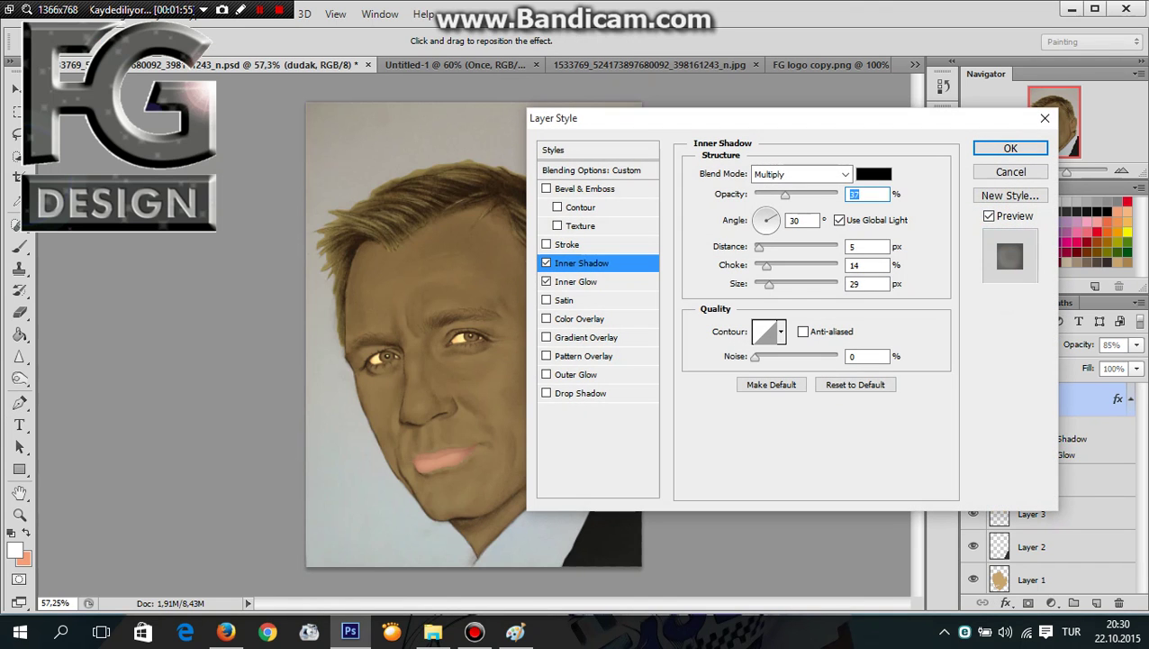
{"action": "left_click", "coordinate": [551, 281]}
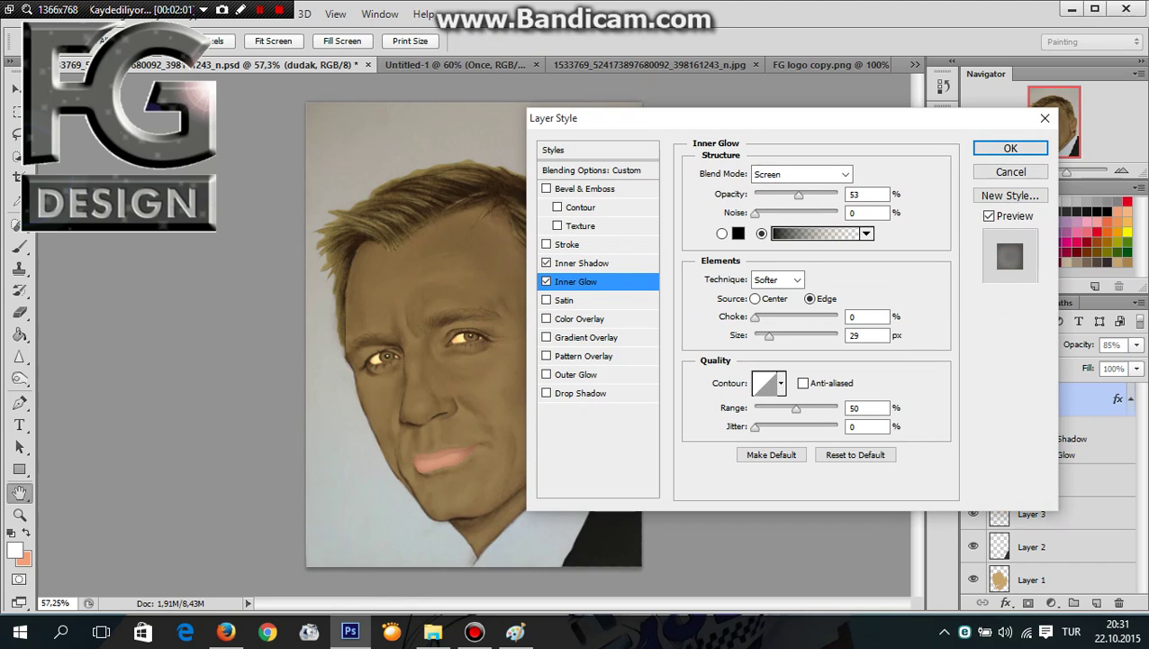
{"action": "left_click", "coordinate": [1010, 148]}
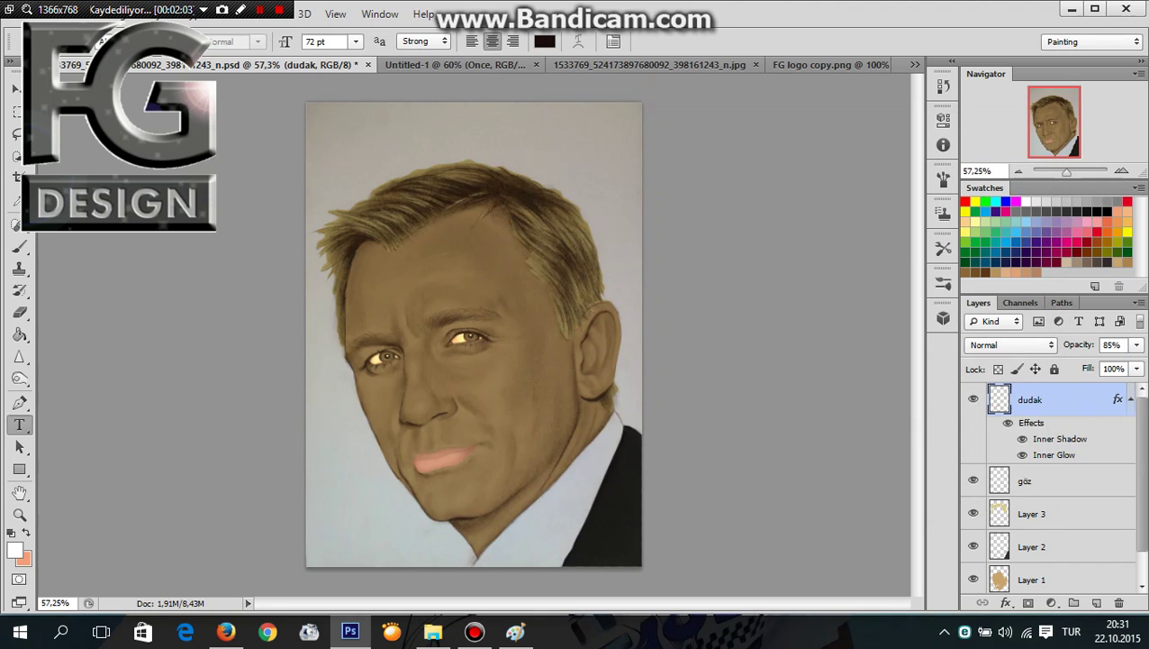
- Select all six portrait layers and merge them with Ctrl+E into the single dudak layer
{"action": "left_click", "coordinate": [1131, 399]}
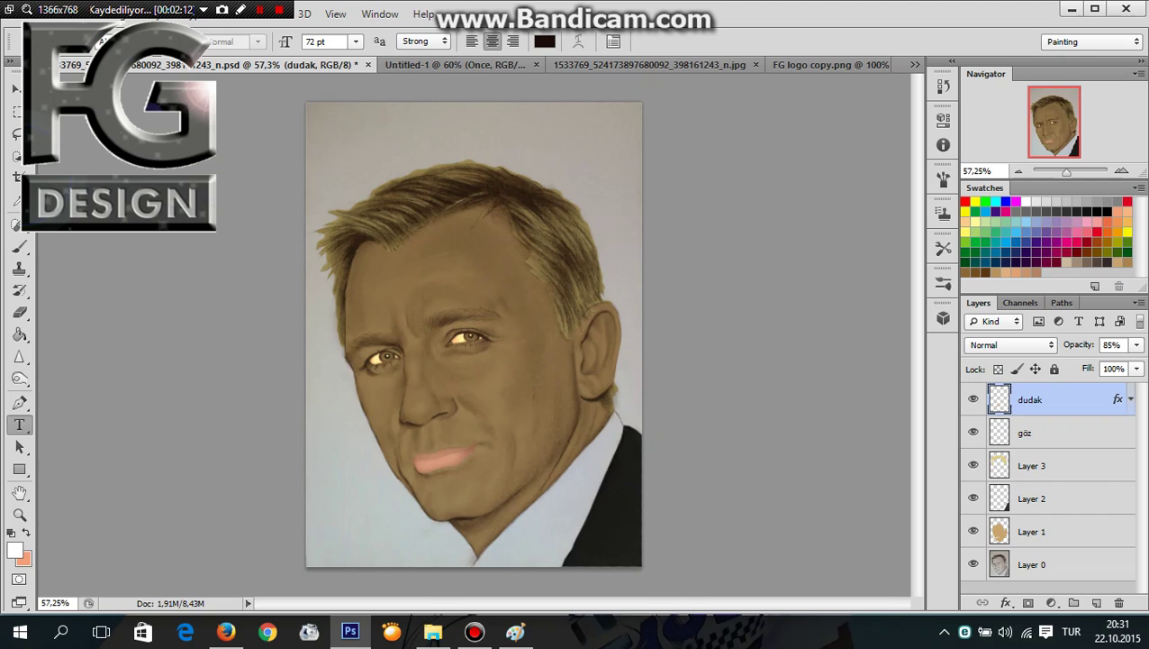
{"action": "key", "text": "alt+shift+bracketleft"}
{"action": "key", "text": "alt+shift+bracketleft"}
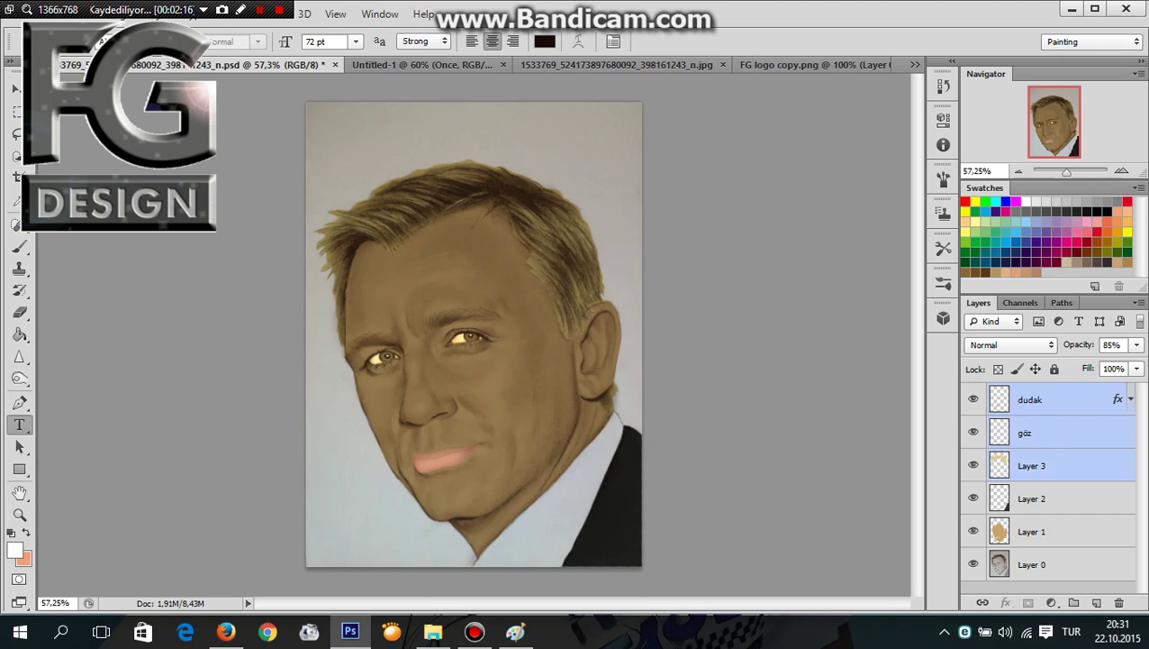
{"action": "key", "text": "alt+shift+bracketleft"}
{"action": "key", "text": "alt+shift+bracketleft"}
{"action": "key", "text": "alt+shift+bracketleft"}
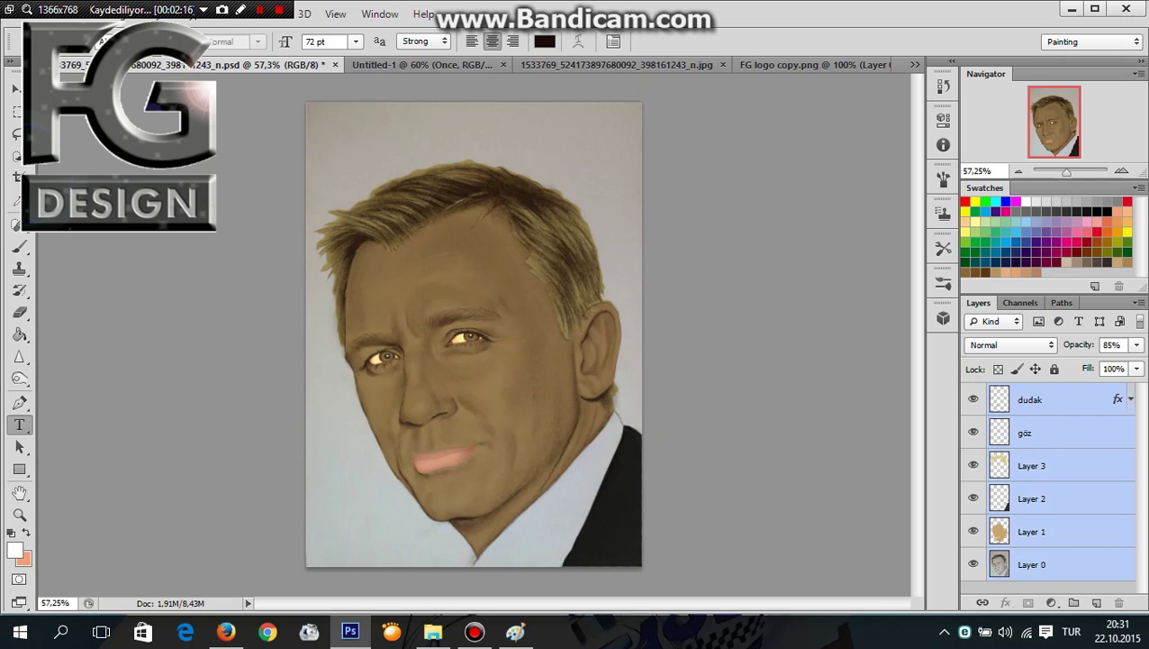
{"action": "key", "text": "ctrl+e"}
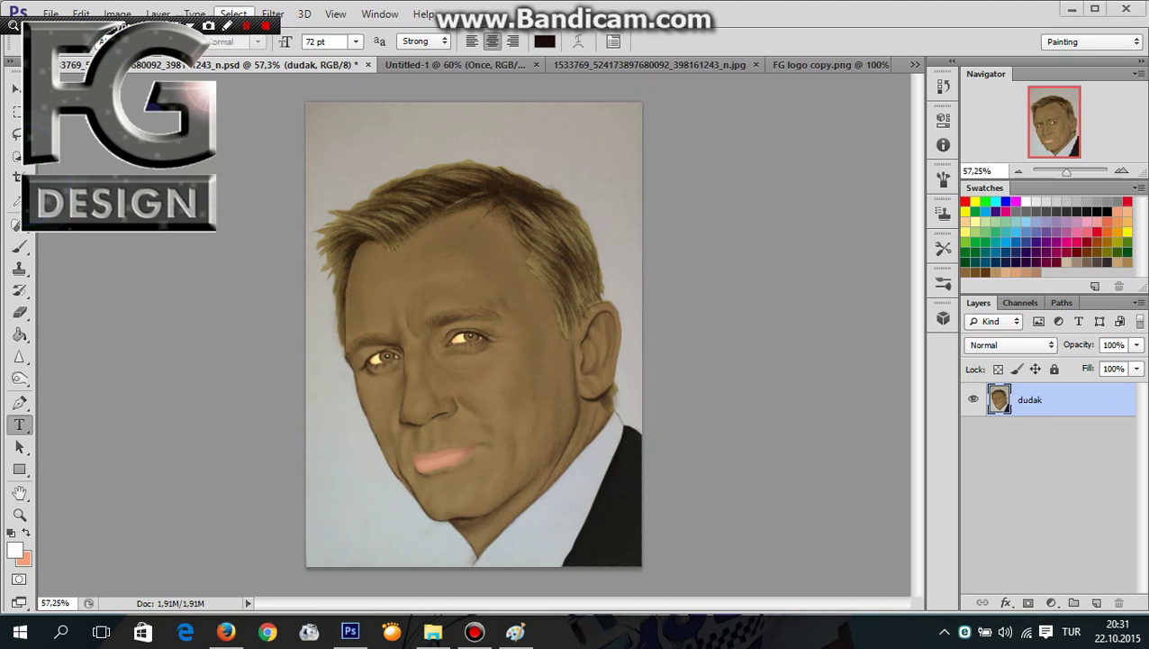
- Open the Oil Paint filter with its preview zoomed to 100%
{"action": "left_click", "coordinate": [272, 13]}
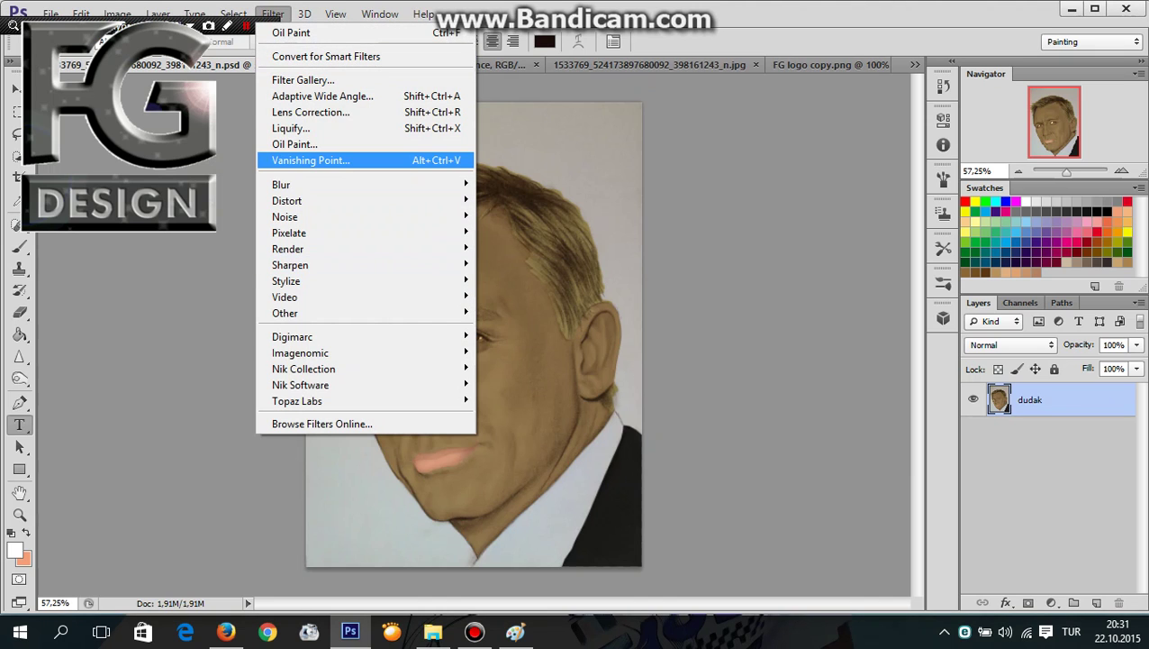
{"action": "left_click", "coordinate": [295, 144]}
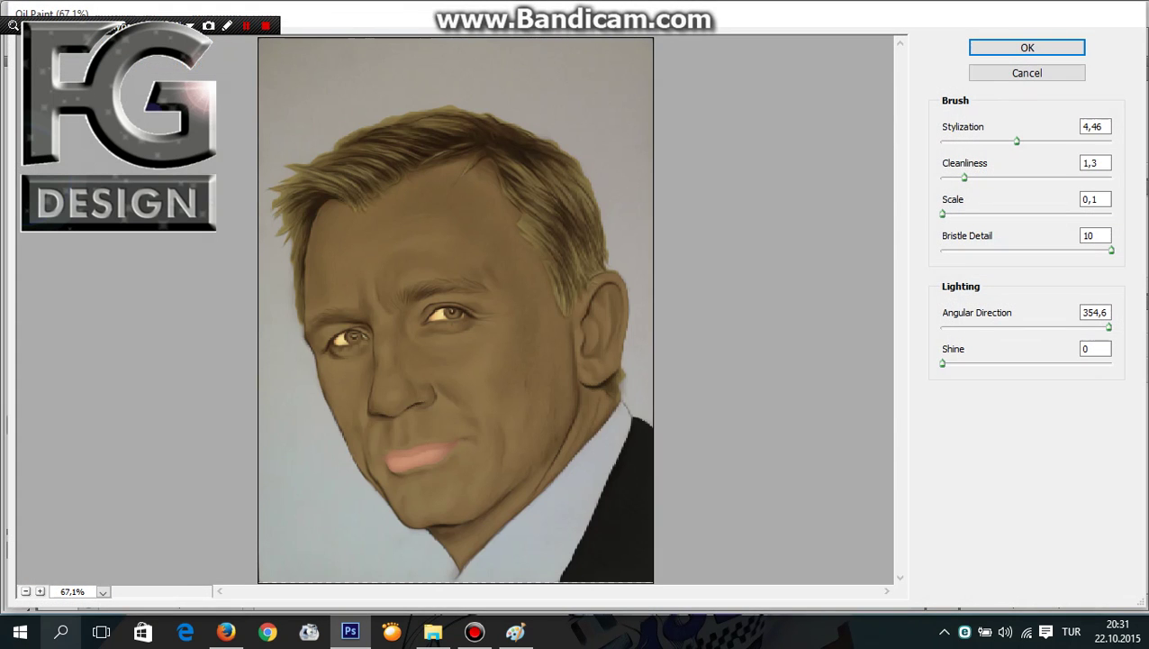
{"action": "left_click", "coordinate": [103, 591]}
{"action": "left_click", "coordinate": [115, 354]}
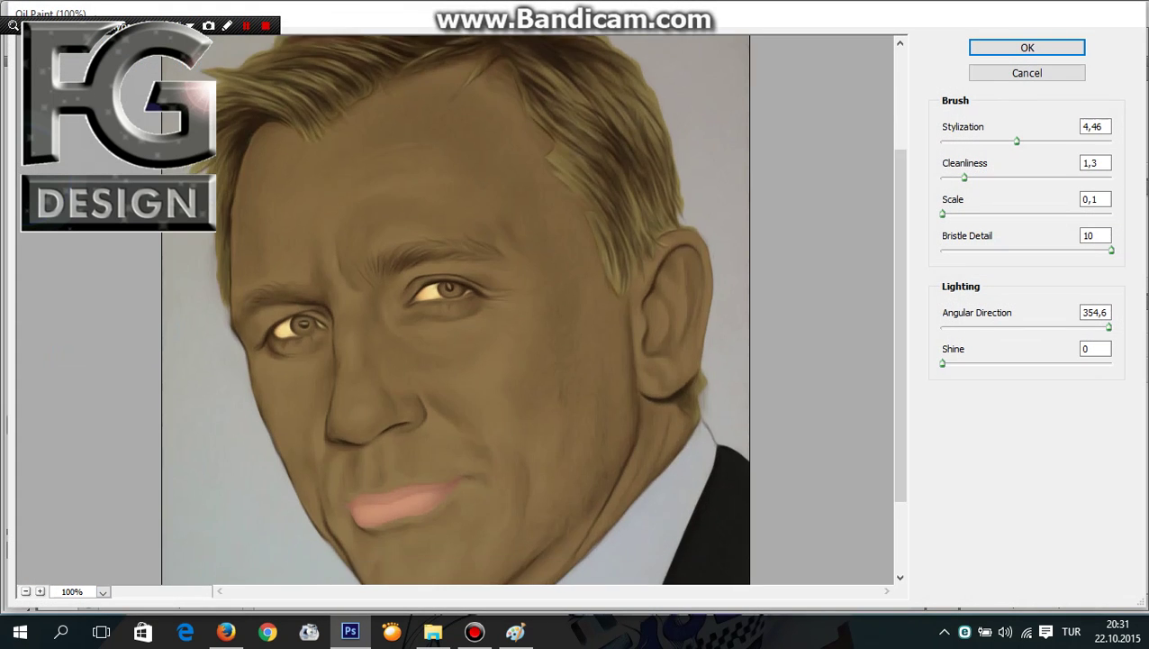
{"action": "scroll", "coordinate": [544, 309], "scroll_direction": "down", "scroll_amount": 2}
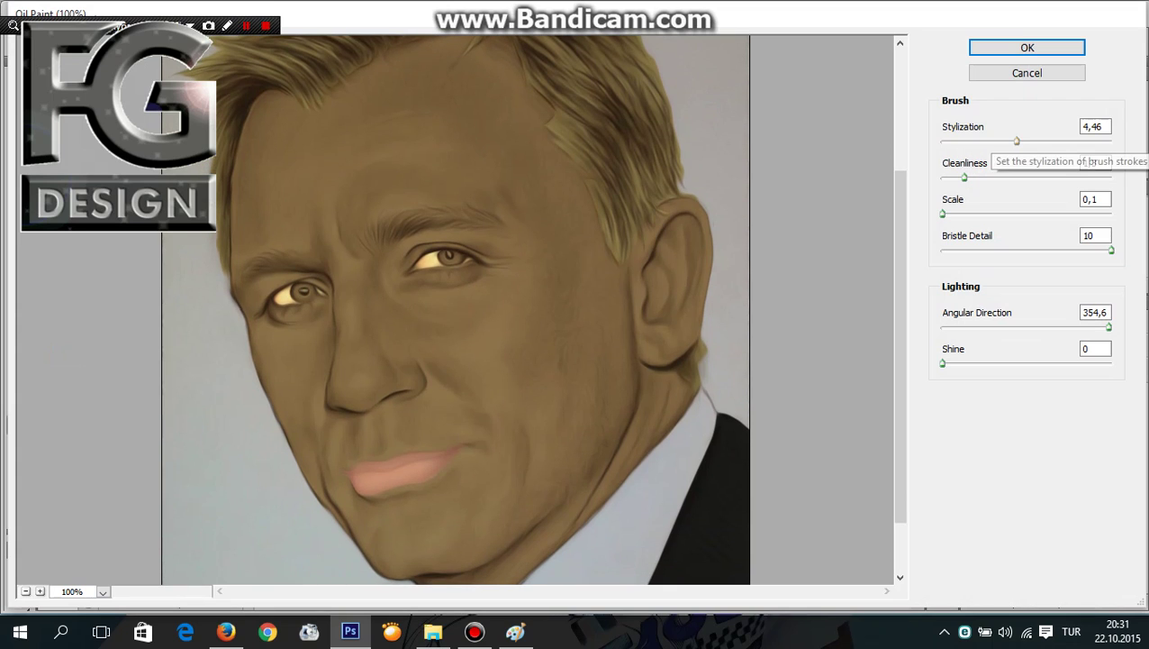
- Set Oil Paint Stylization to 4,95 and Angular Direction to 360, then apply it
{"action": "left_click_drag", "start_coordinate": [1017, 141], "coordinate": [1025, 141]}
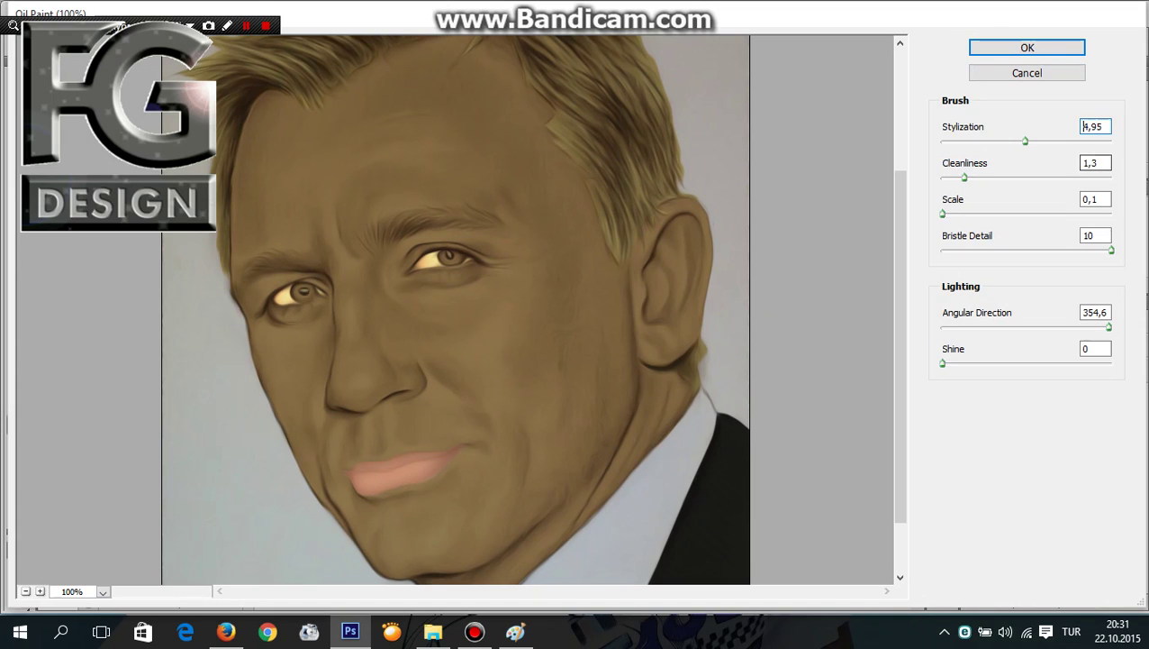
{"action": "left_click", "coordinate": [1095, 199]}
{"action": "key", "text": "Tab"}
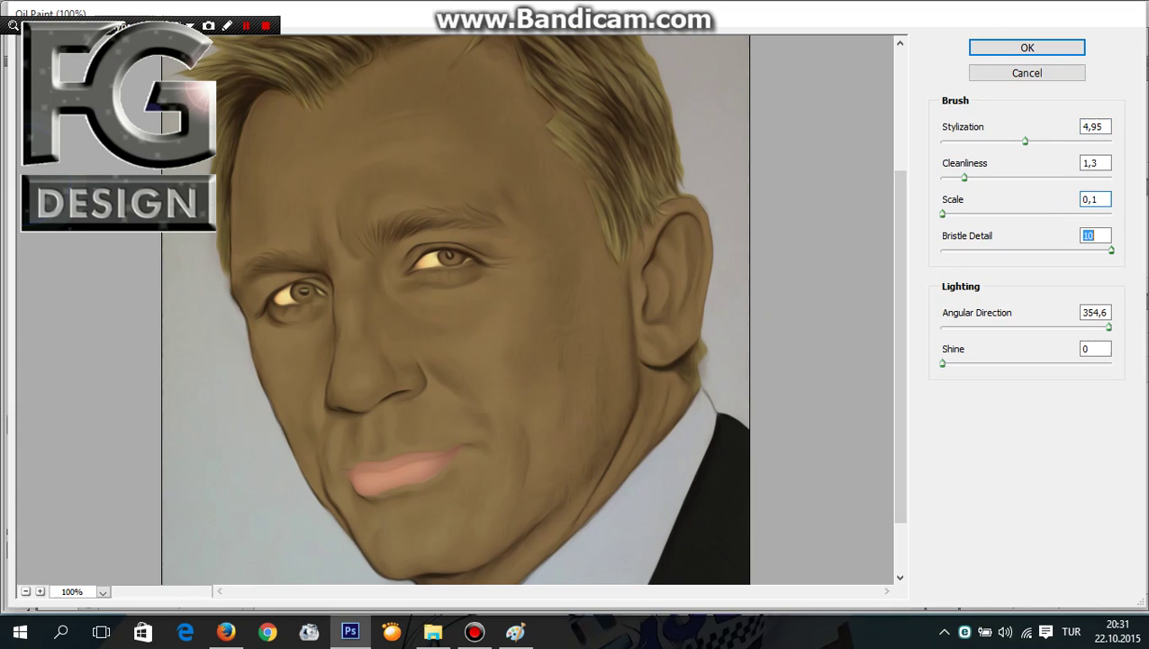
{"action": "key", "text": "Tab"}
{"action": "type", "text": "360"}
{"action": "key", "text": "Return"}
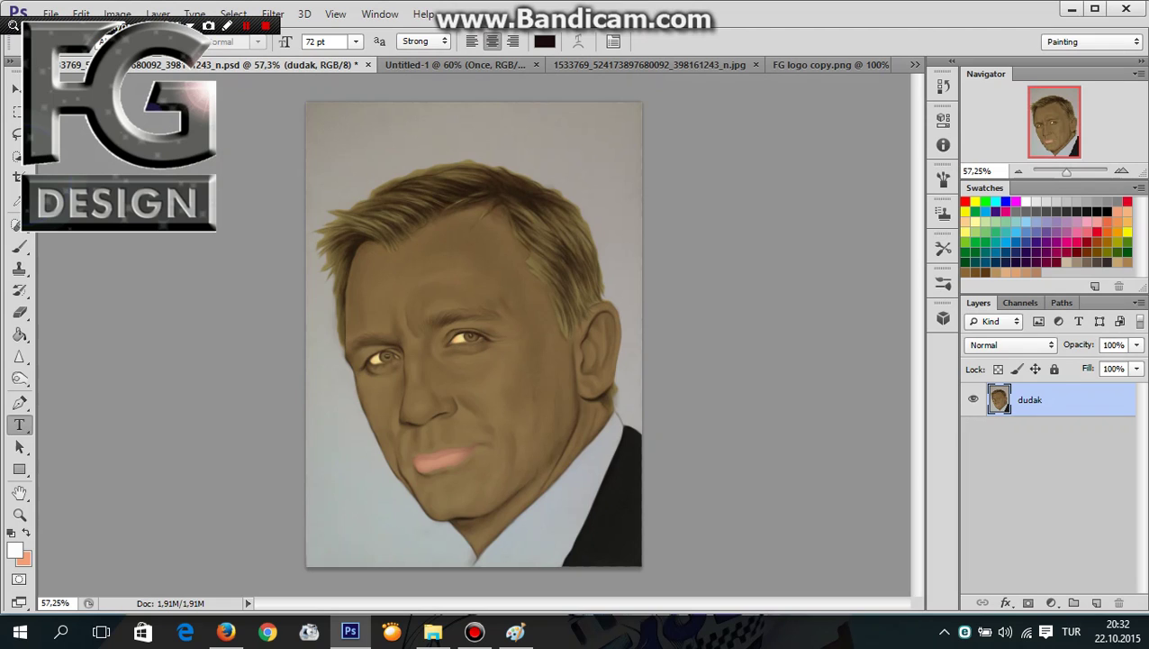
- Apply a Curves adjustment raising RGB input 153 to output 217
{"action": "key", "text": "ctrl+m"}
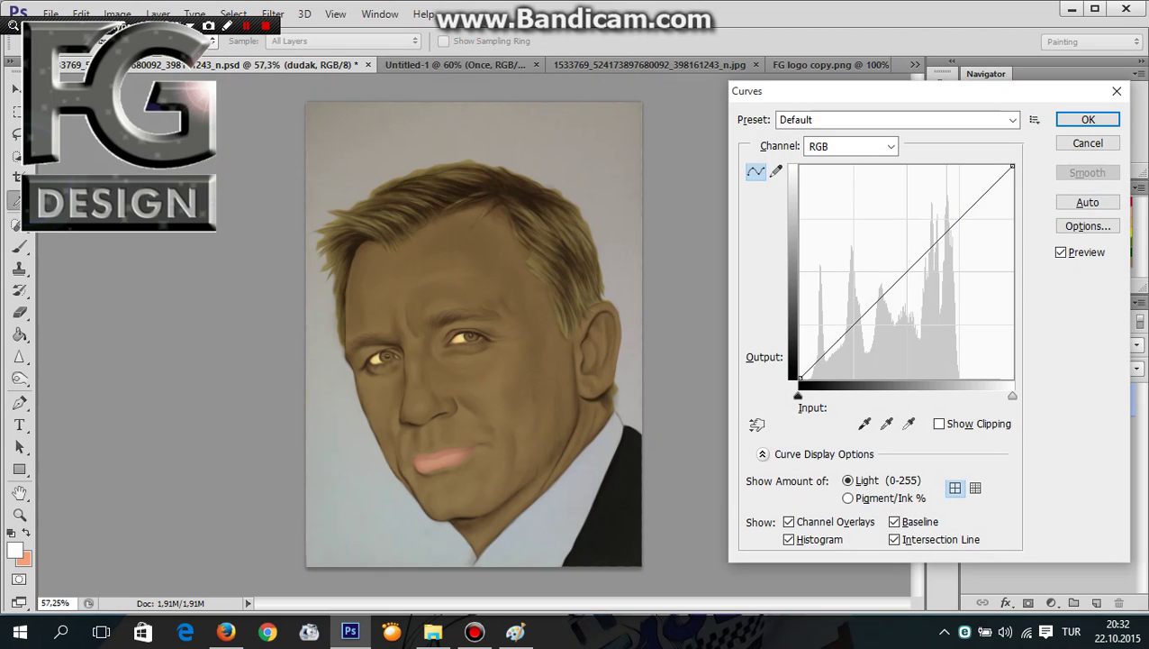
{"action": "left_click_drag", "start_coordinate": [954, 213], "coordinate": [928, 197]}
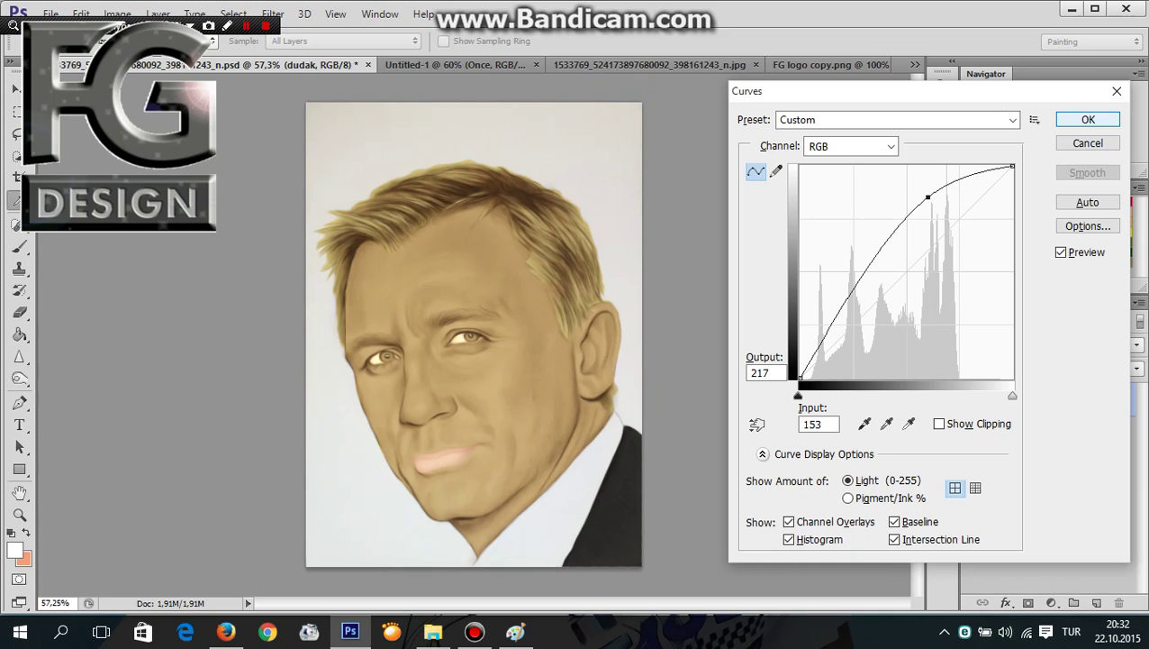
{"action": "left_click", "coordinate": [1088, 120]}
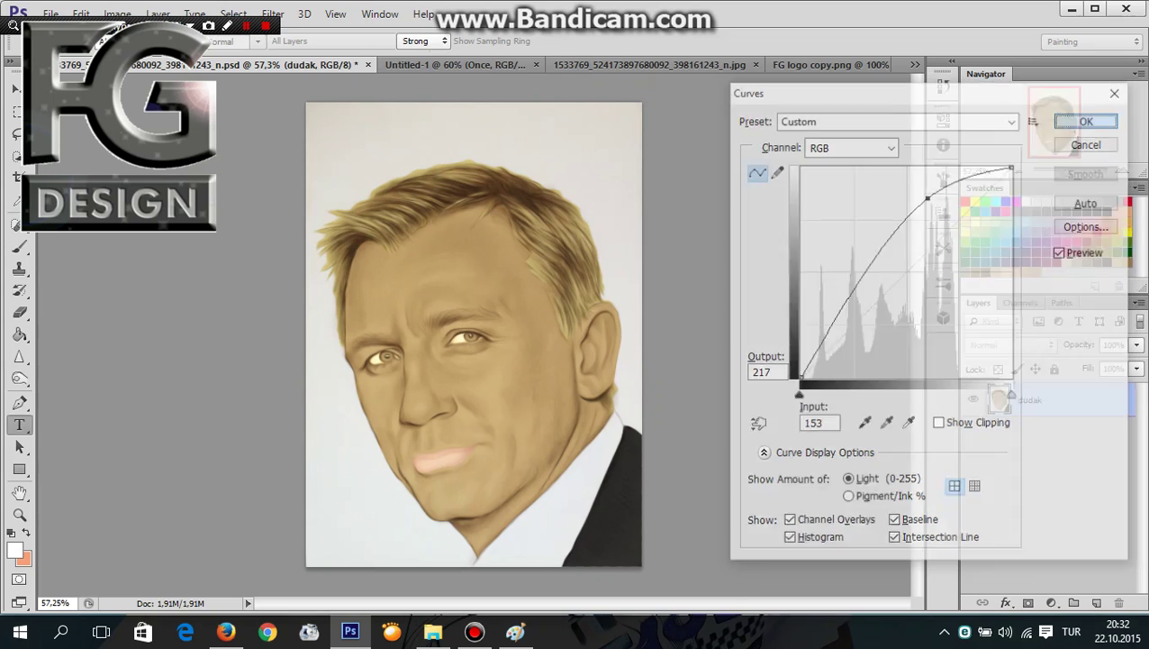